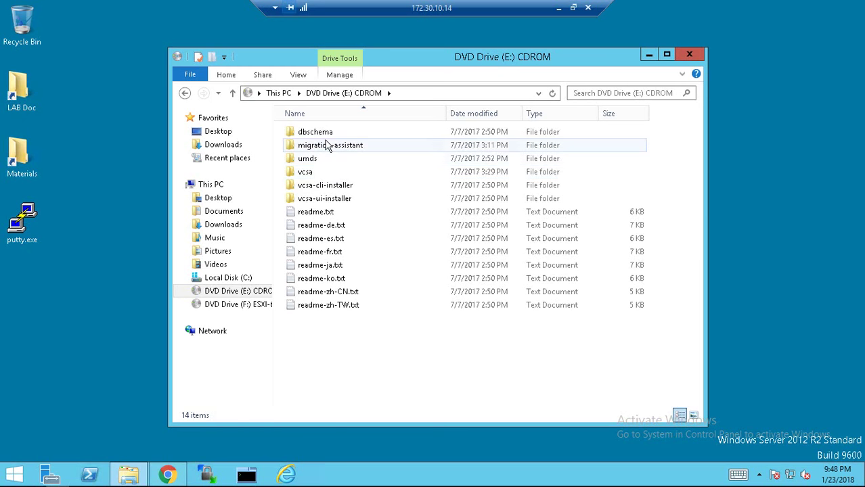
# Open vcsa-ui-installer\win32 on the DVD drive and launch installer.exe
pyautogui.doubleClick(332, 202)
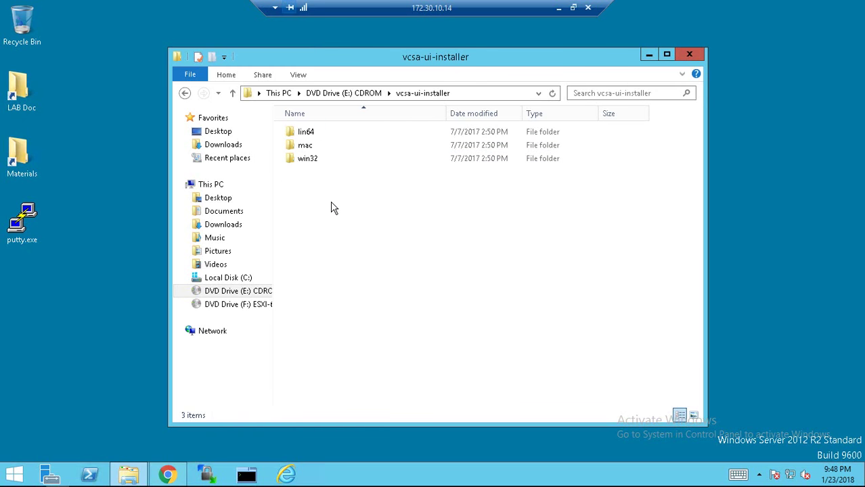
pyautogui.doubleClick(313, 163)
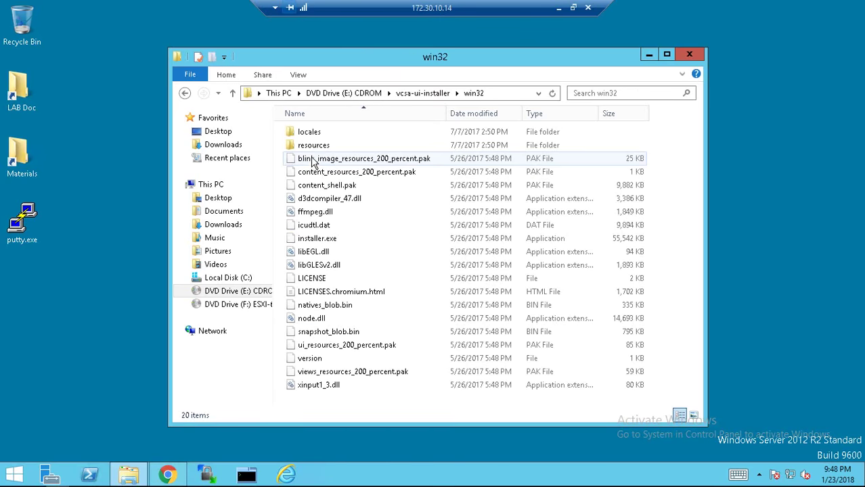
pyautogui.click(323, 240)
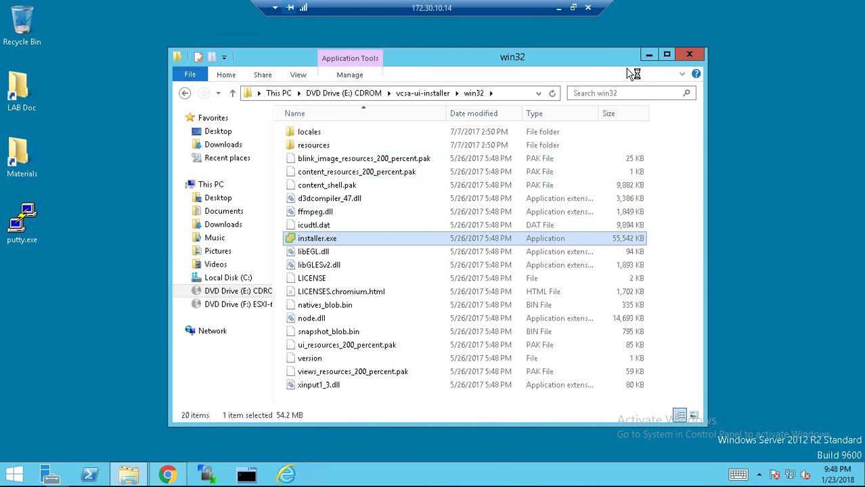
# Minimize Explorer, start a new appliance Install, and accept the license agreement terms
pyautogui.click(650, 55)
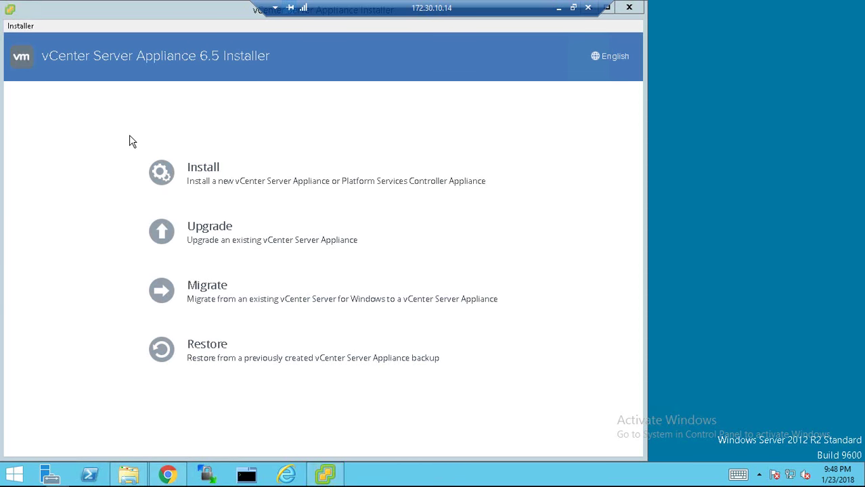
pyautogui.click(169, 174)
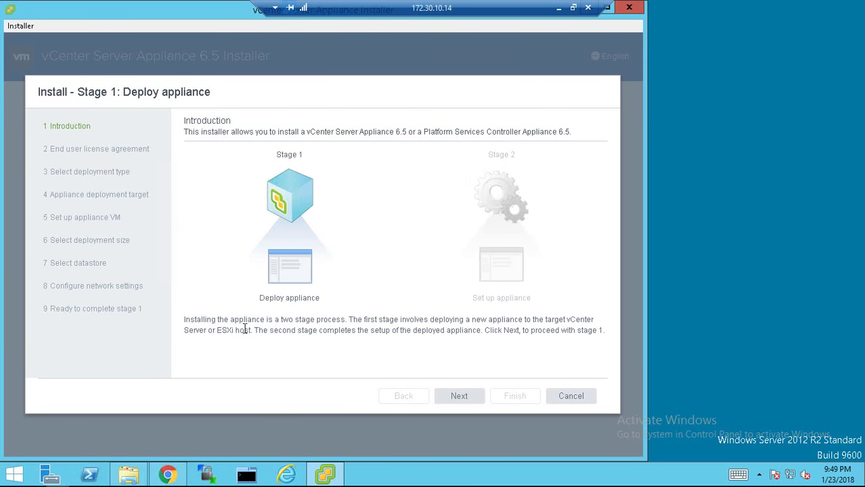
pyautogui.click(463, 398)
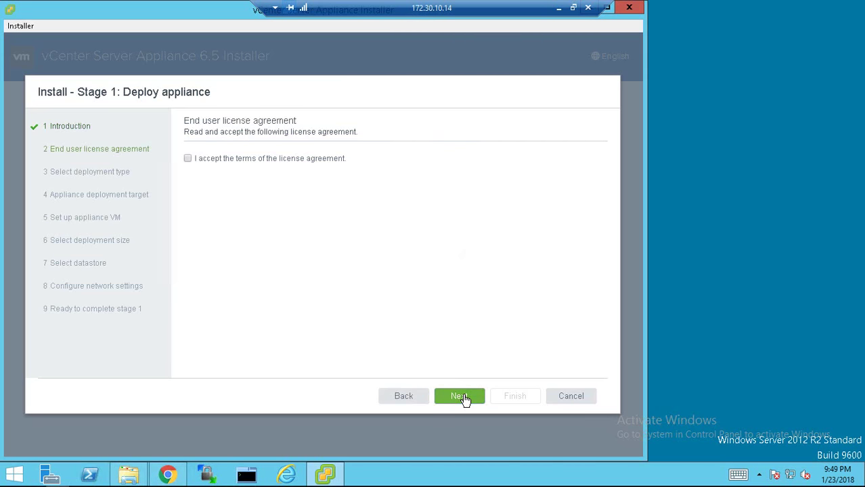
pyautogui.click(401, 396)
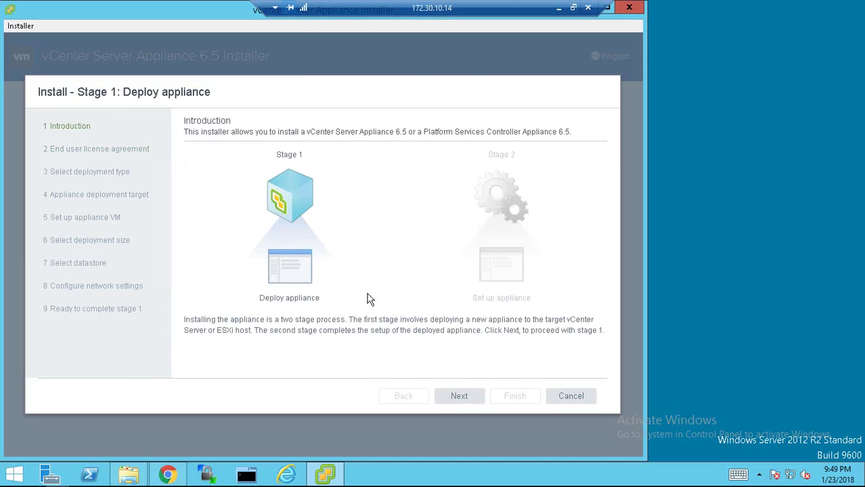
pyautogui.click(459, 398)
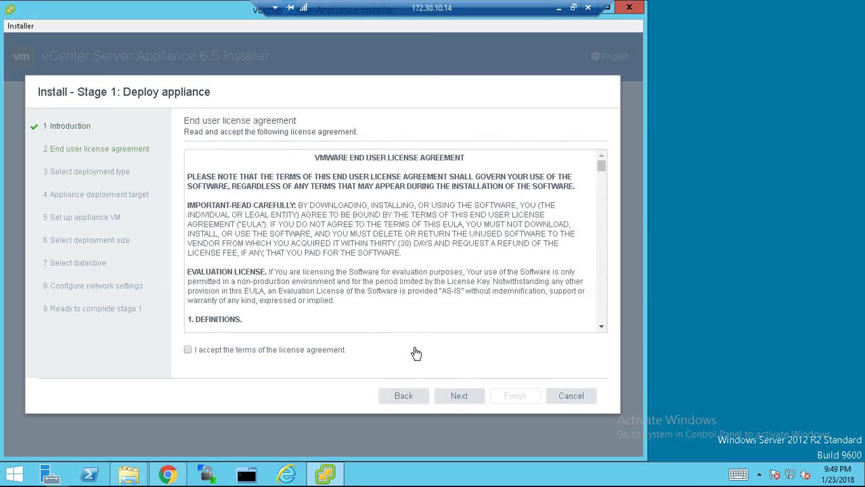
pyautogui.click(248, 352)
# Keep vCenter Server with an Embedded Platform Services Controller as deployment type and continue
pyautogui.click(467, 399)
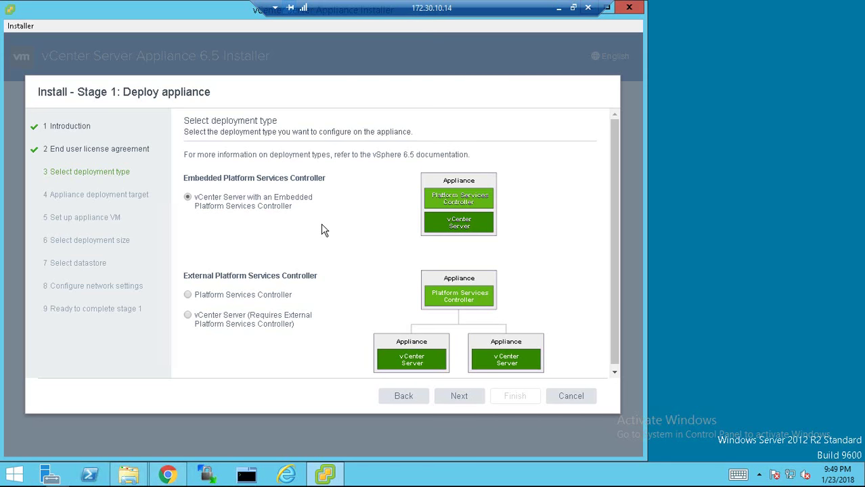
pyautogui.click(464, 400)
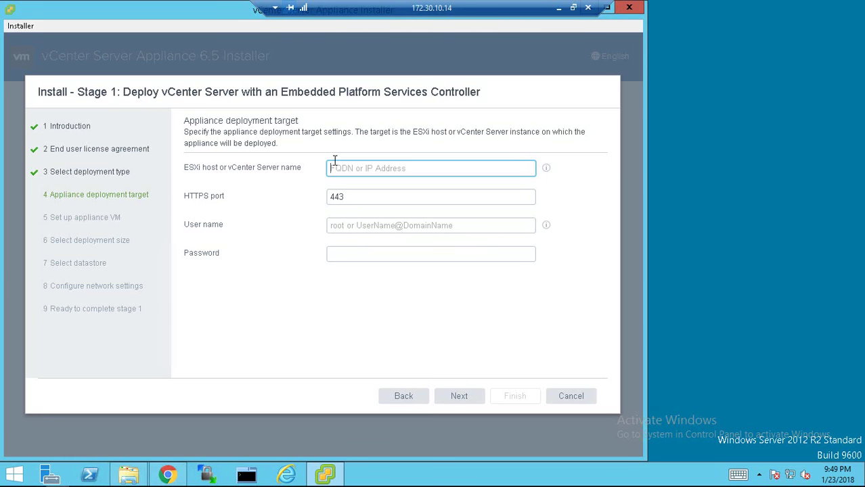
# Target ESXi host sa-esxi-01.vclass.local as root with its password and trust its certificate
pyautogui.write('sa')
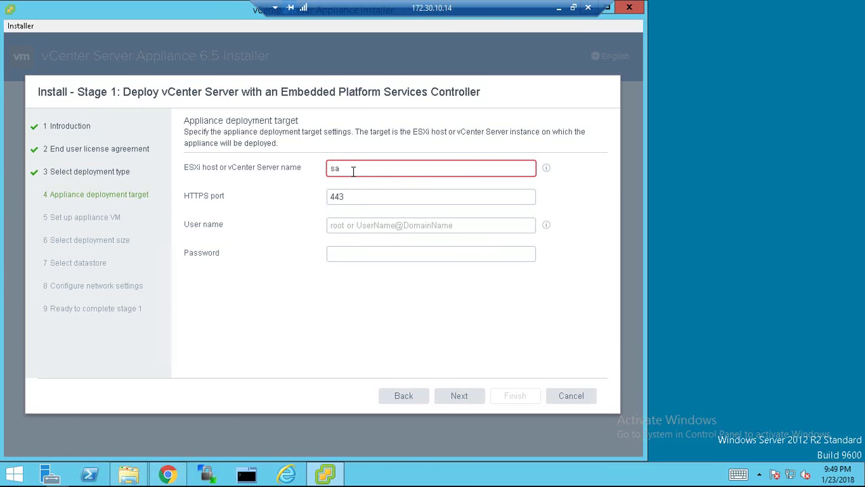
pyautogui.write('-esxi-01.vcla')
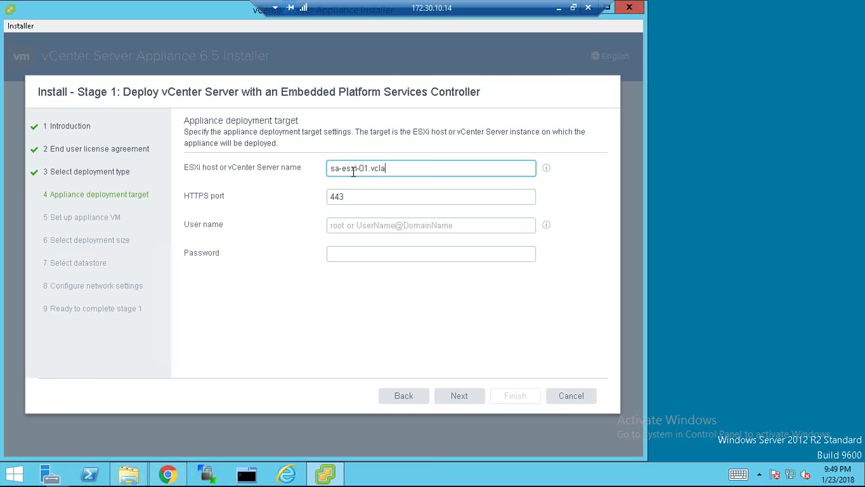
pyautogui.write('ss.local')
pyautogui.click(361, 225)
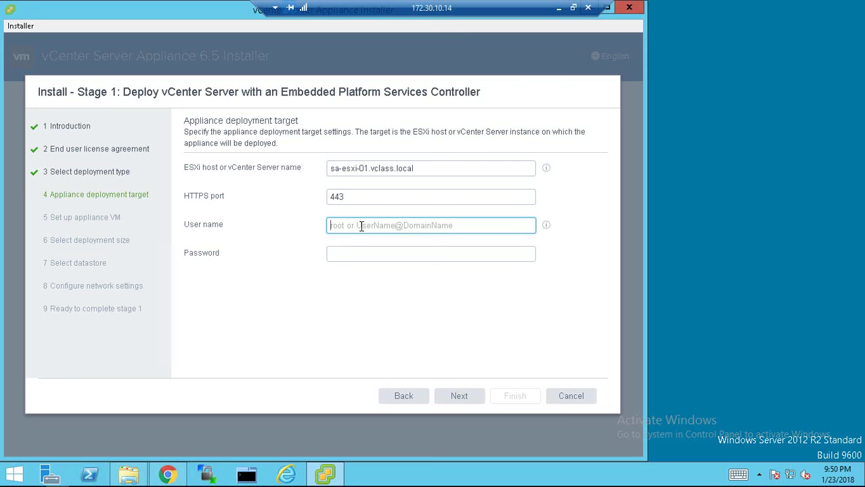
pyautogui.write('root')
pyautogui.press('Tab')
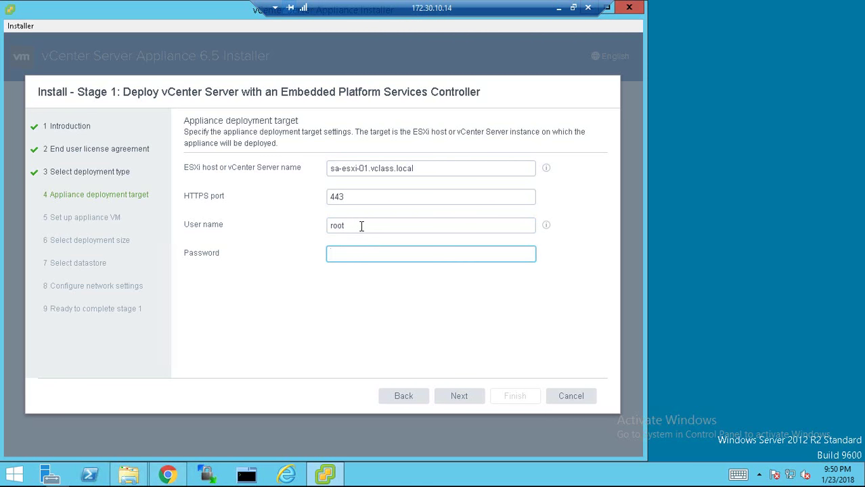
pyautogui.write('VMware1!')
pyautogui.click(463, 400)
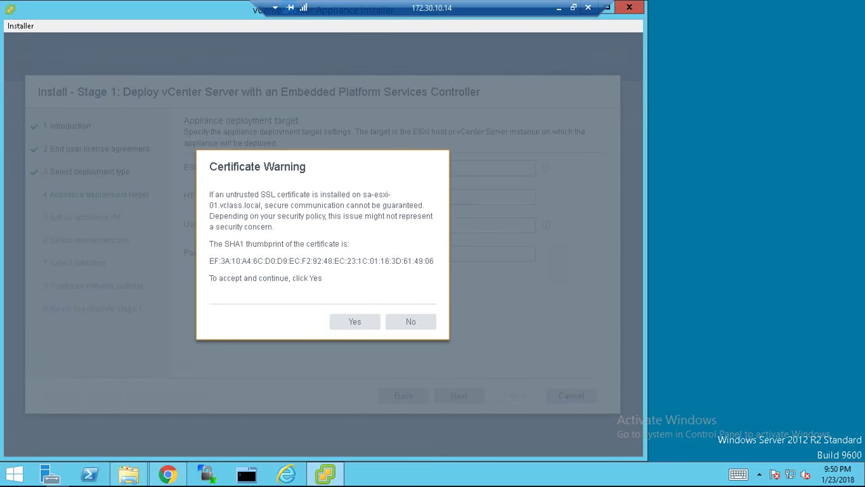
pyautogui.click(368, 324)
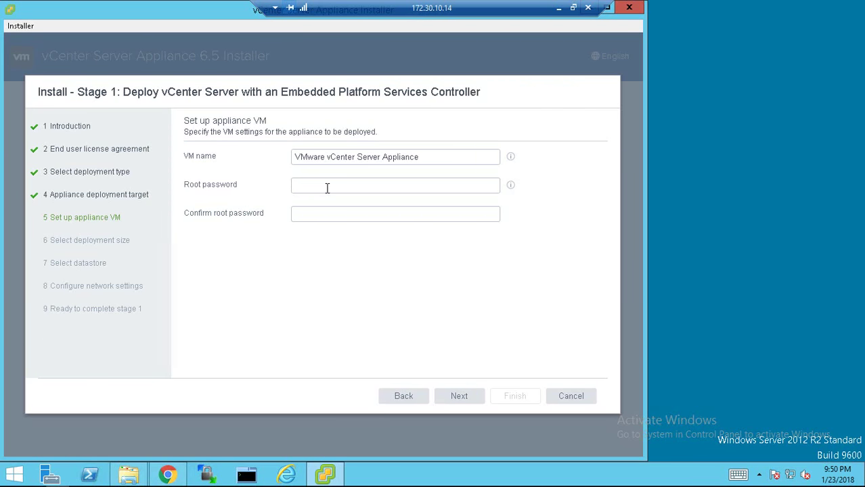
# Rename the appliance VM to 172.20.10.194
pyautogui.click(327, 186)
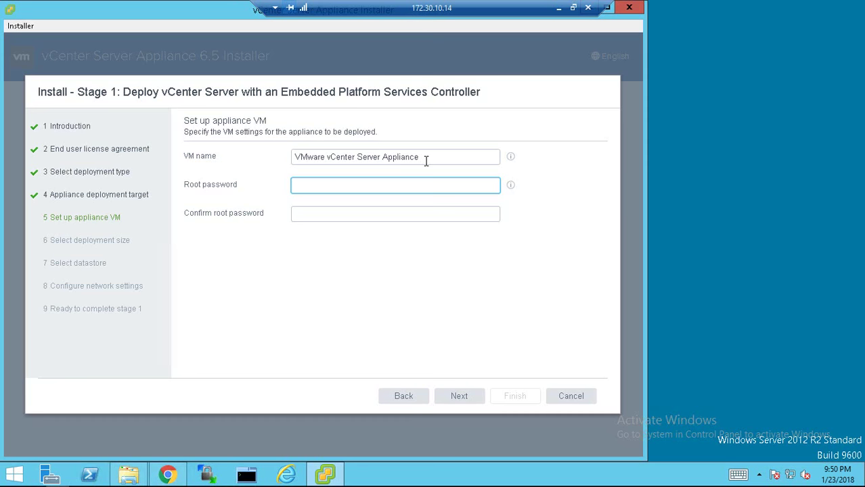
pyautogui.click(418, 160)
pyautogui.moveTo(419, 162); pyautogui.dragTo(284, 151)
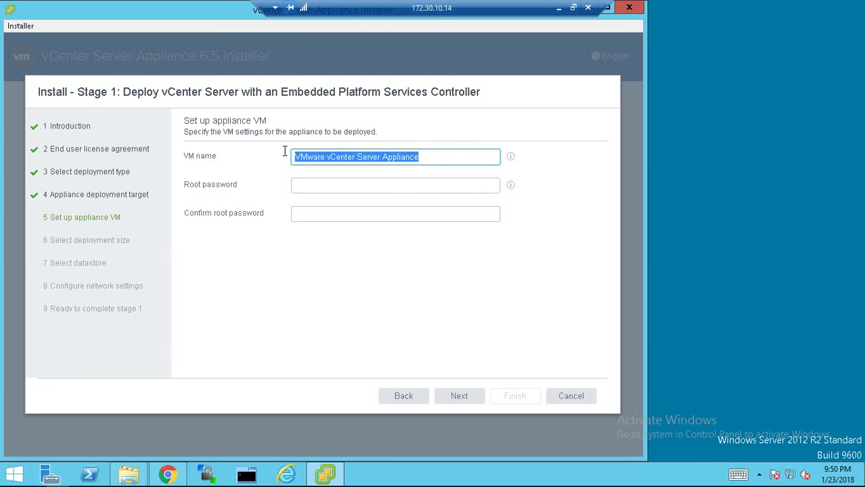
pyautogui.write('172.')
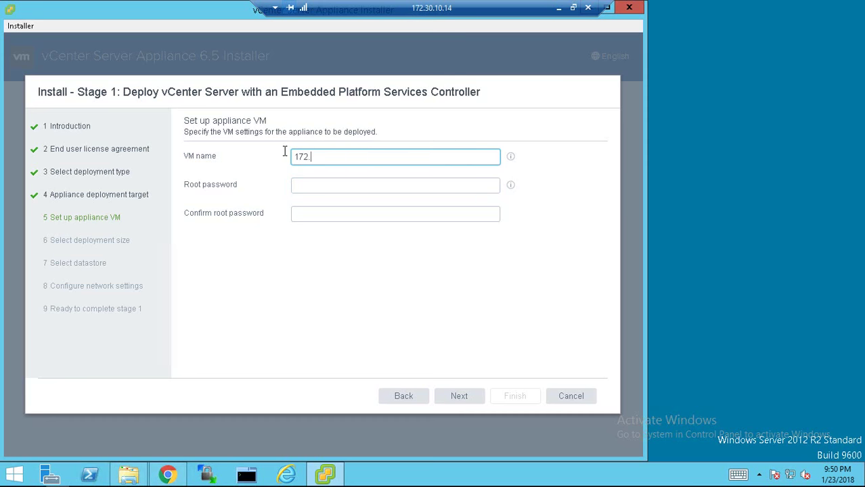
pyautogui.write('20.10.194')
# Enter and confirm the appliance root password, then continue to deployment size
pyautogui.click(311, 178)
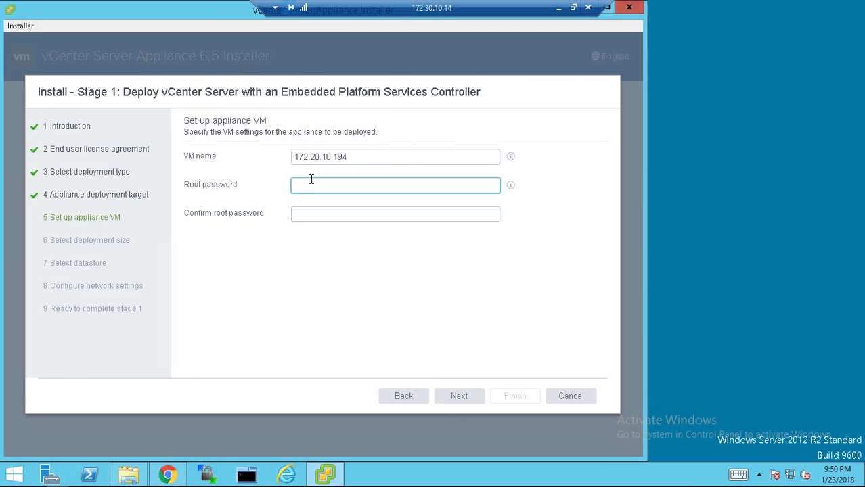
pyautogui.write('VMware')
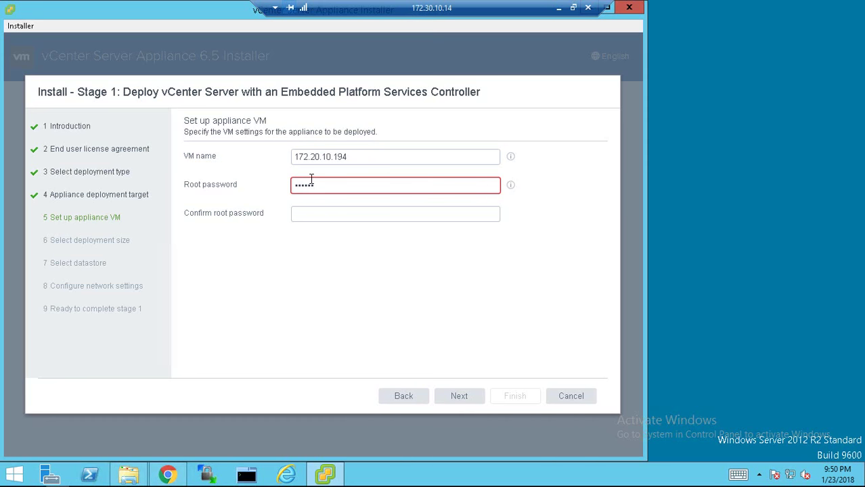
pyautogui.write('1!')
pyautogui.press('Tab')
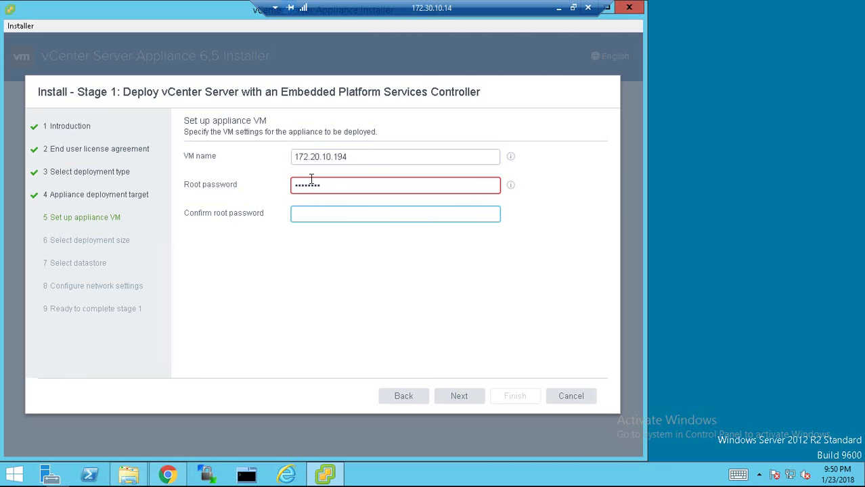
pyautogui.write('VMware')
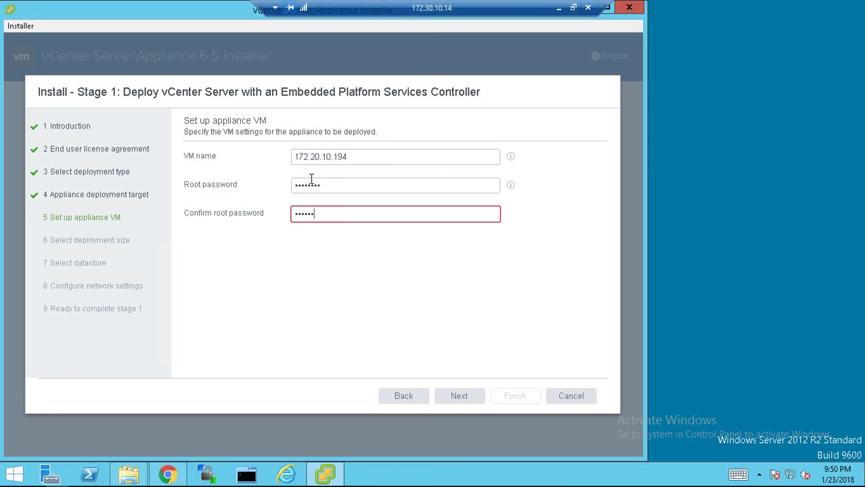
pyautogui.write('1!')
pyautogui.click(461, 399)
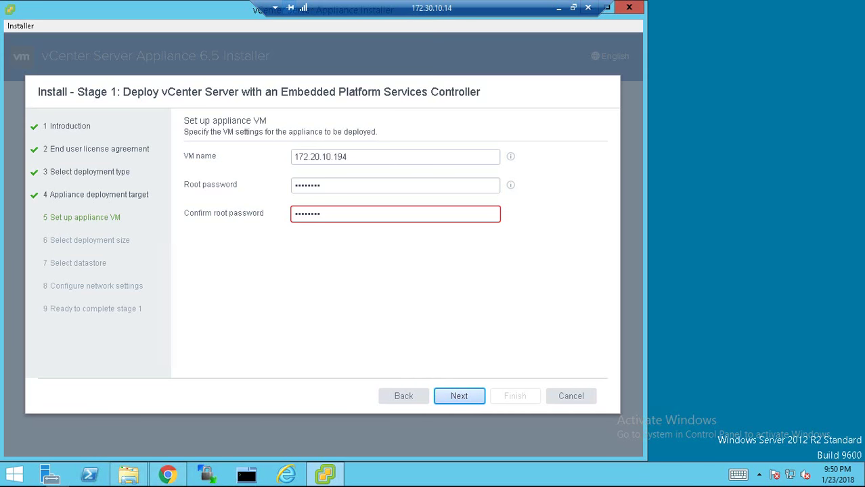
pyautogui.click(456, 398)
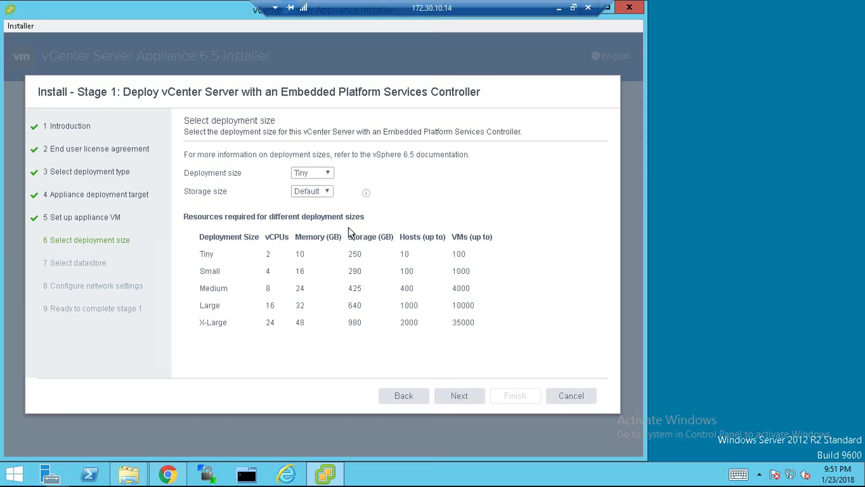
# Keep Tiny size and install on datastore Local01-2 with Thin Disk Mode enabled
pyautogui.click(461, 400)
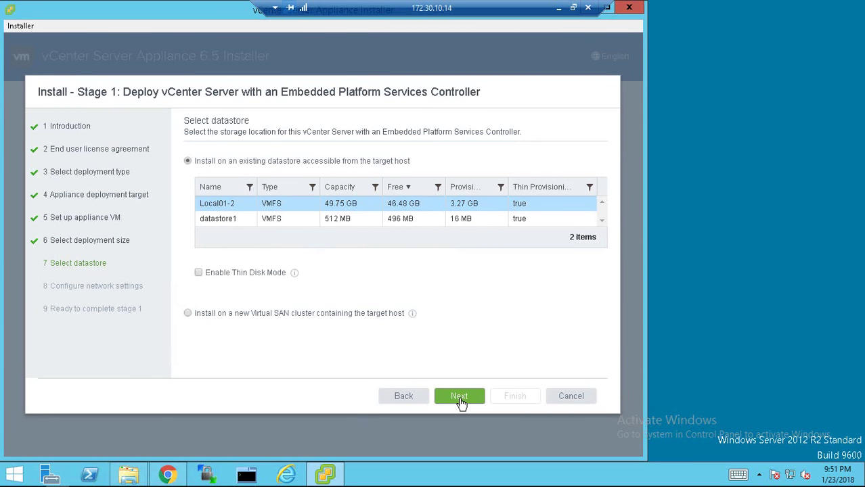
pyautogui.click(211, 203)
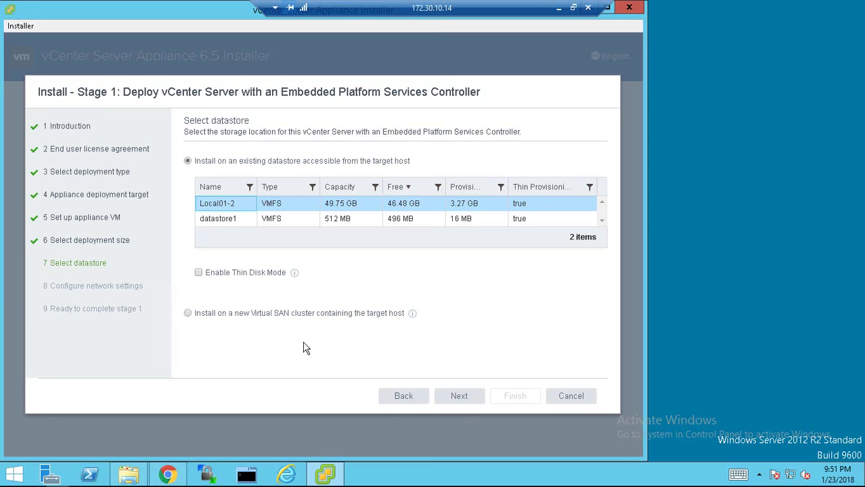
pyautogui.click(201, 274)
# Set the appliance system name and IP address to 172.20.10.194
pyautogui.click(457, 400)
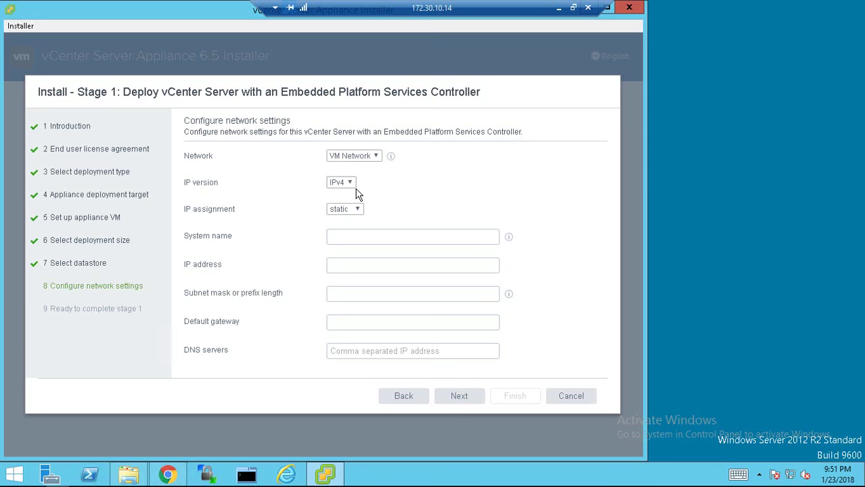
pyautogui.click(396, 236)
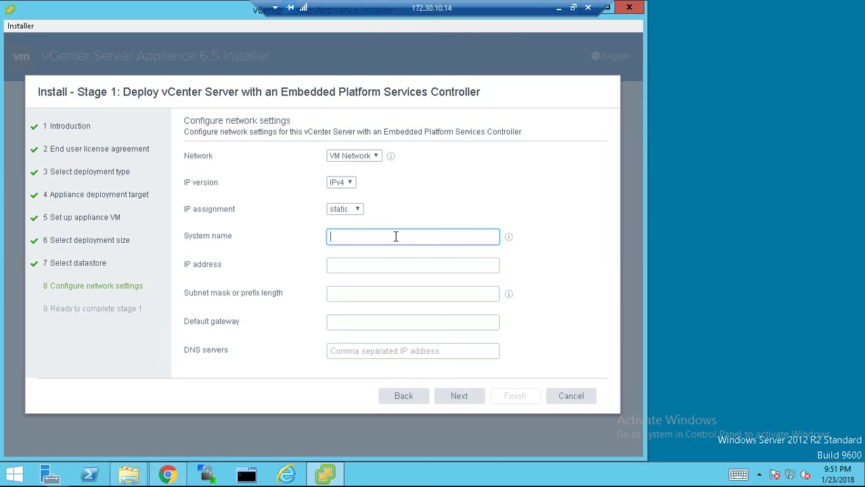
pyautogui.write('172.')
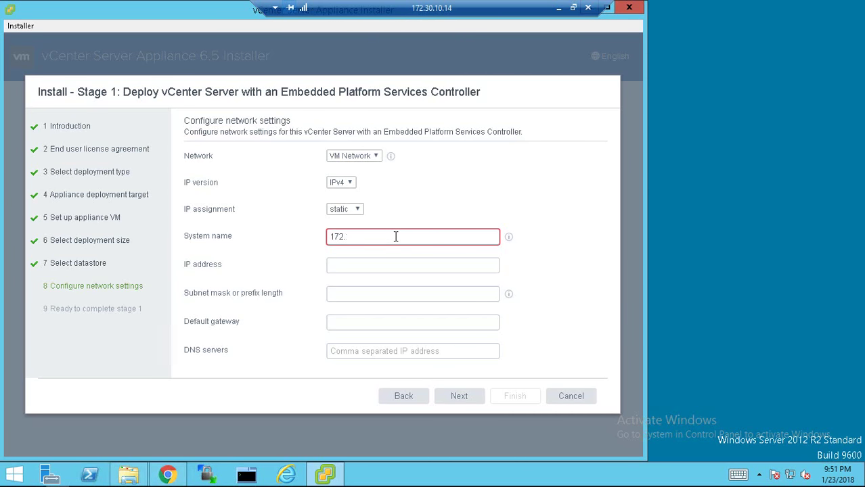
pyautogui.write('20.10.19')
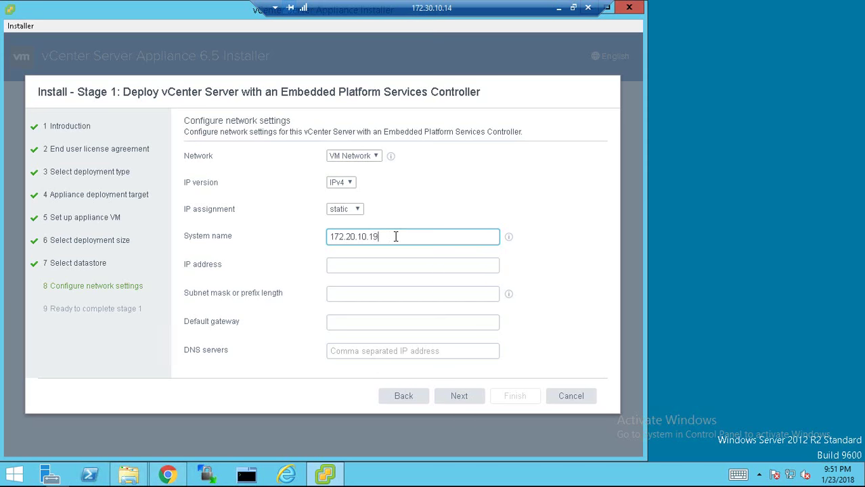
pyautogui.write('4')
pyautogui.click(367, 268)
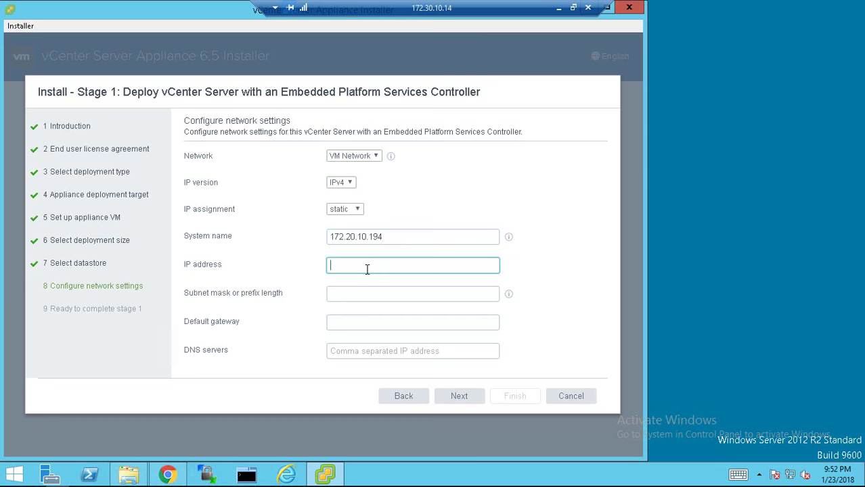
pyautogui.write('172.')
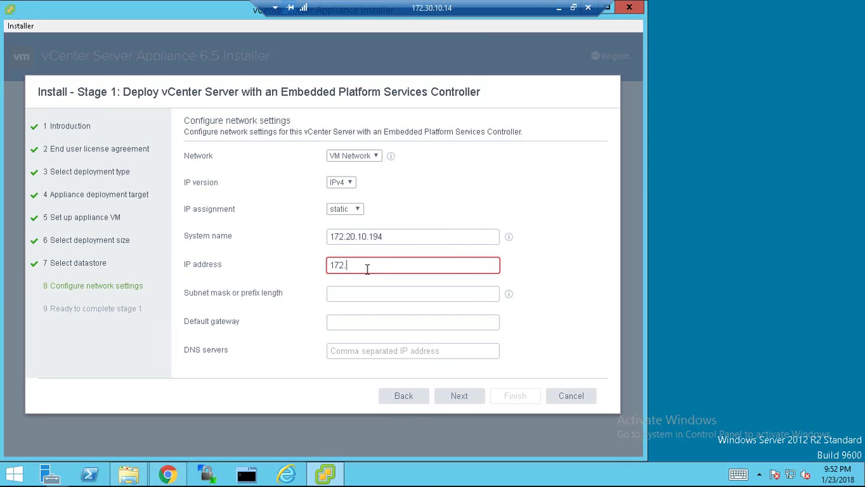
pyautogui.write('20.10.194')
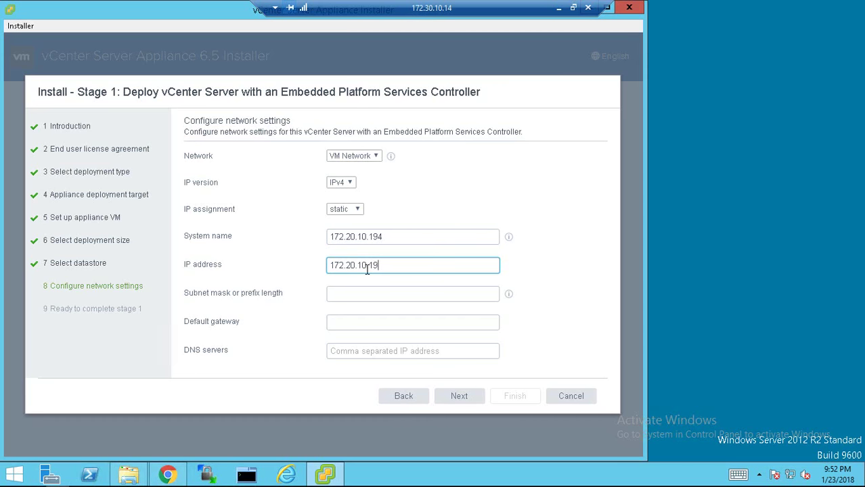
# Enter subnet mask 255.255.255.0, gateway 172.20.10.10 and DNS server 172.20.10.10
pyautogui.click(346, 296)
pyautogui.write('25')
pyautogui.write('5.255.25')
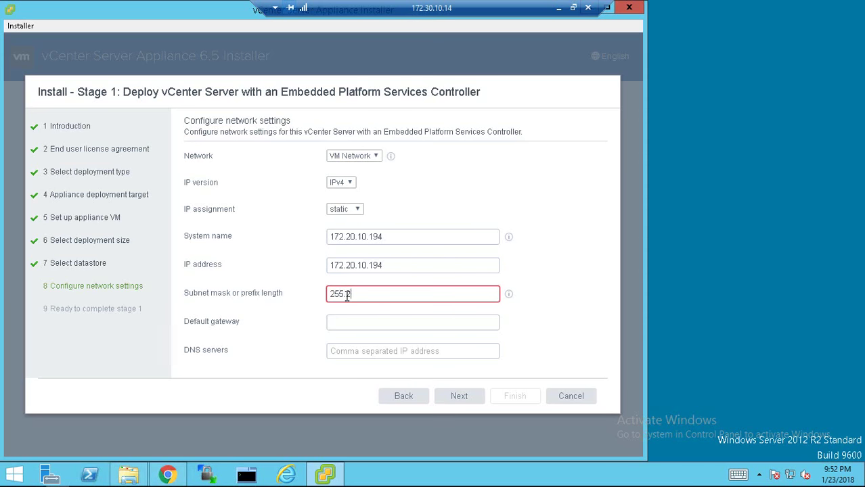
pyautogui.write('5.0')
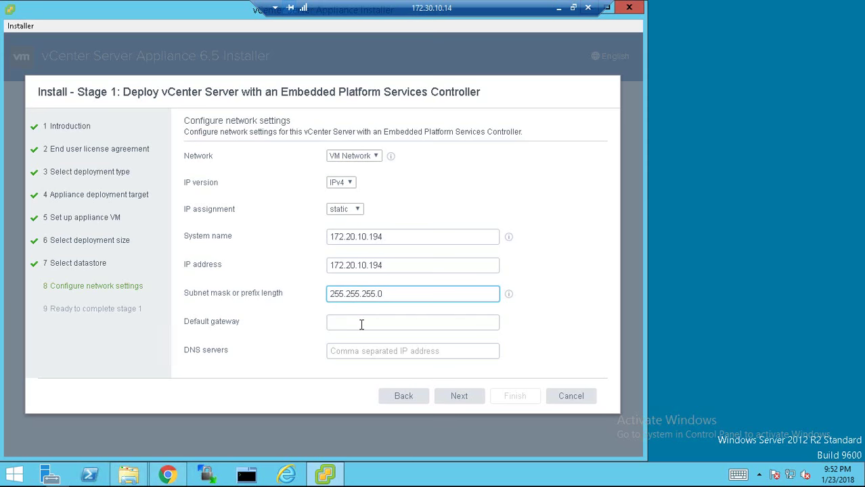
pyautogui.click(361, 323)
pyautogui.write('172.')
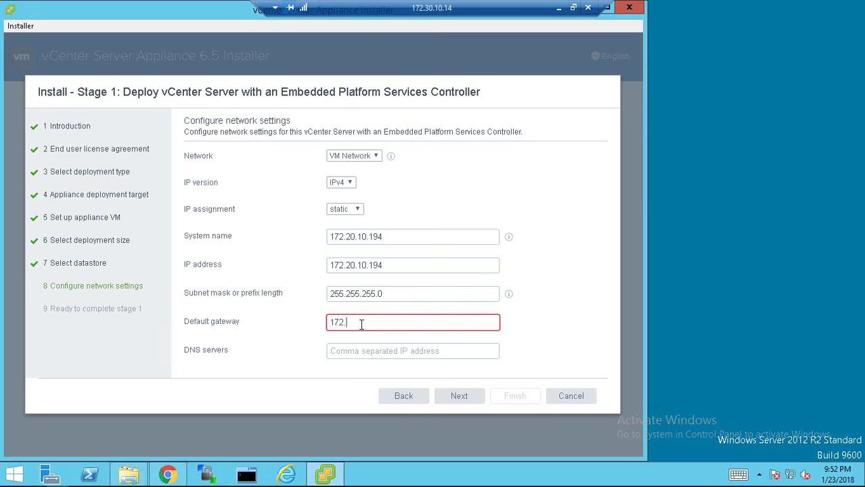
pyautogui.write('20.10.10')
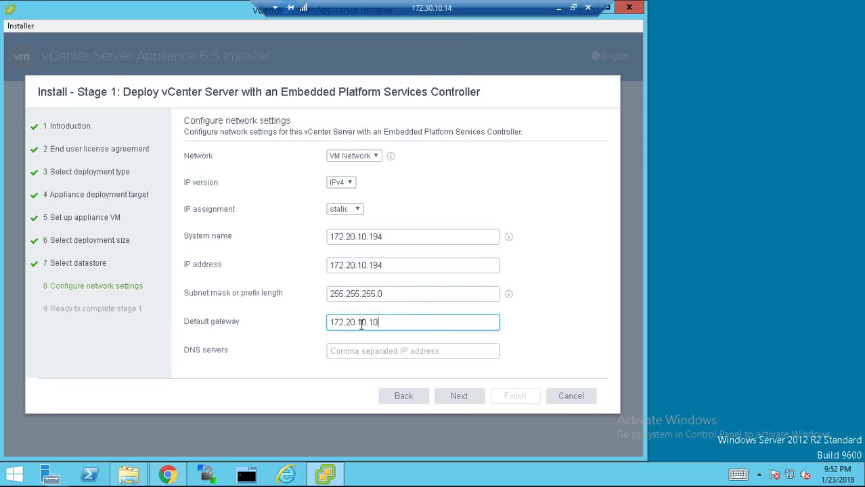
pyautogui.click(379, 354)
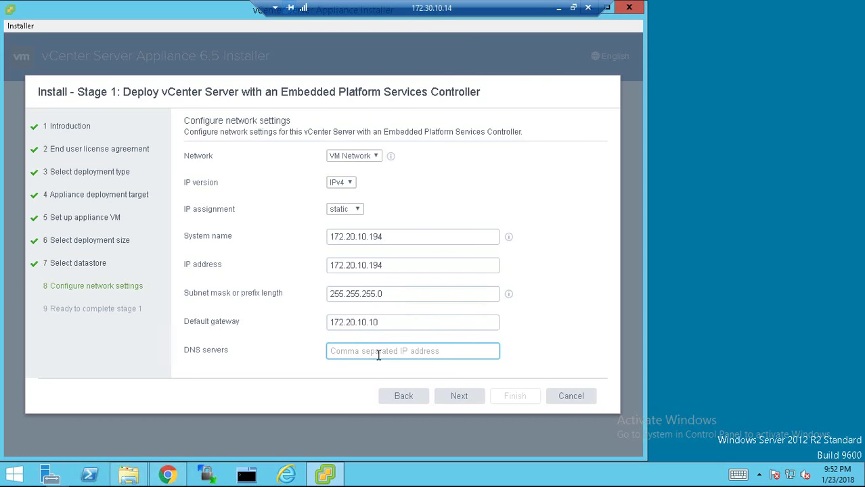
pyautogui.write('172.20')
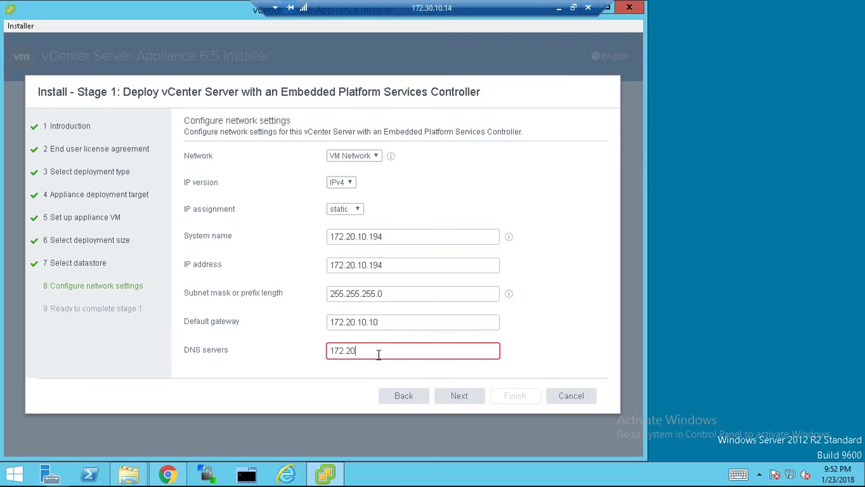
pyautogui.write('.10.10')
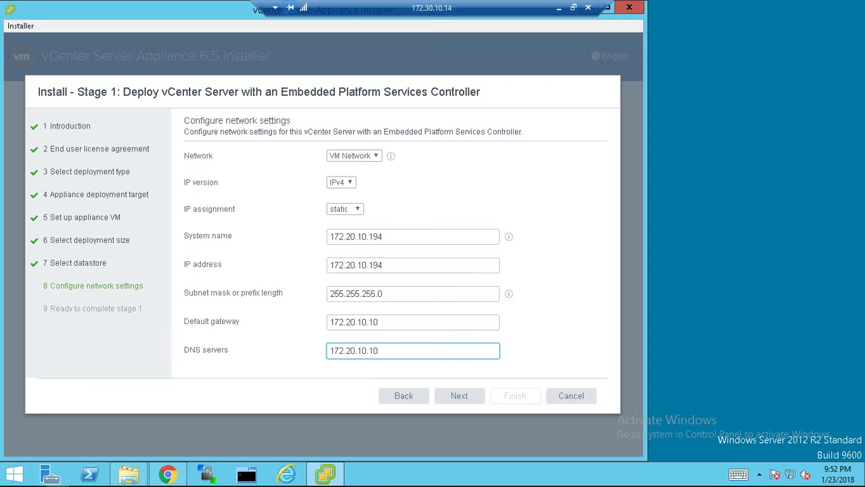
# Review the Stage 1 Ready to complete summary and Finish to deploy the appliance
pyautogui.click(457, 397)
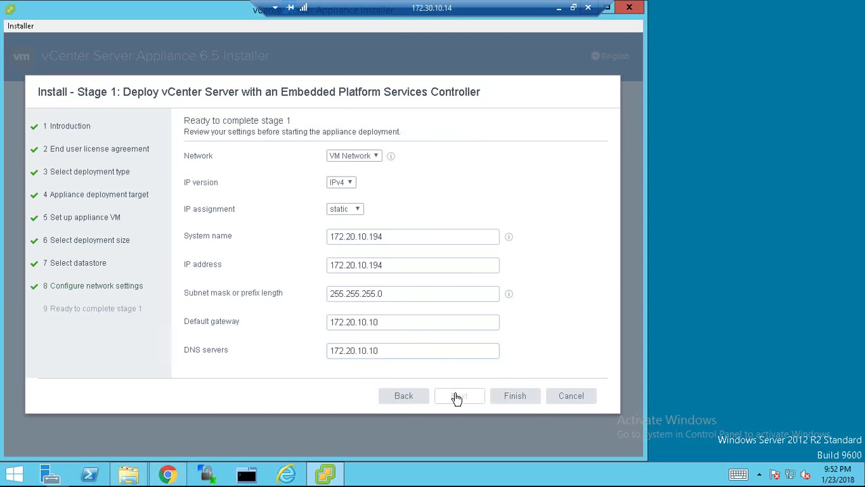
pyautogui.scroll(-1, 430, 305)
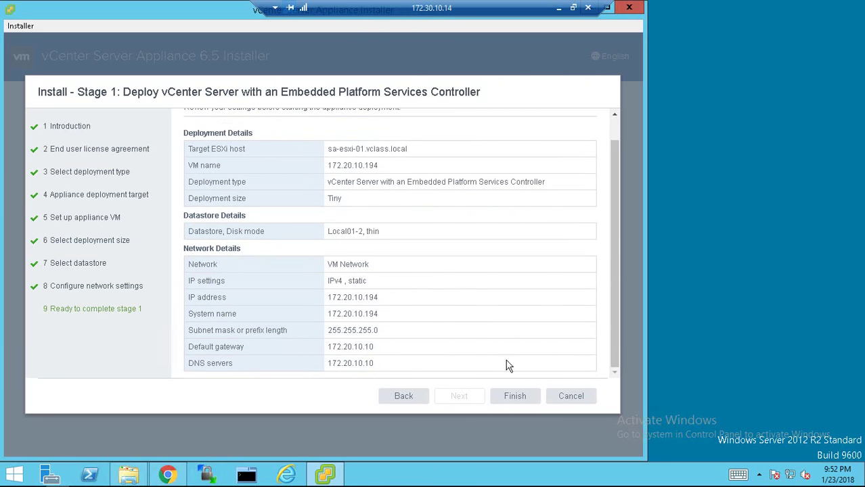
pyautogui.click(515, 397)
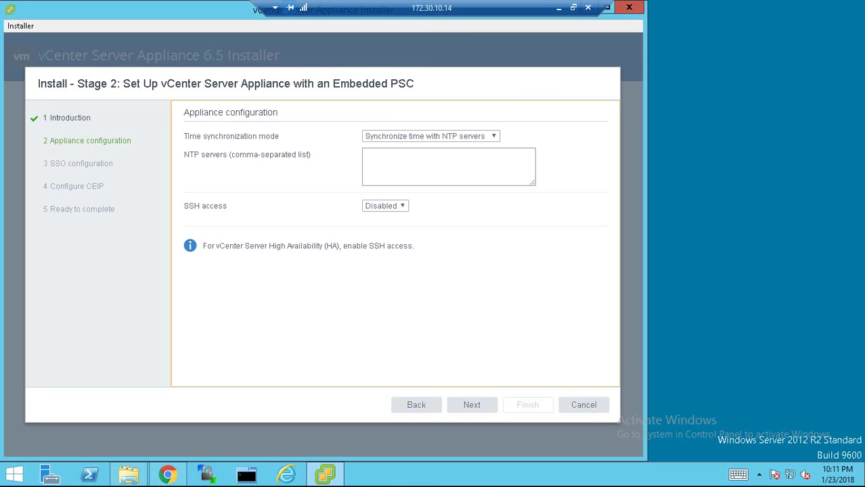
# Use NTP server 172.20.10.10 for appliance time synchronization and continue
pyautogui.click(408, 163)
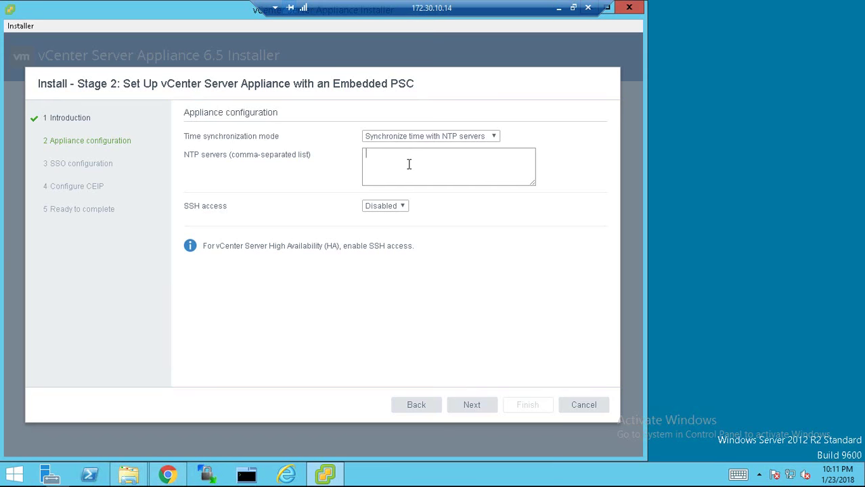
pyautogui.write('172.20.10.10')
pyautogui.click(485, 407)
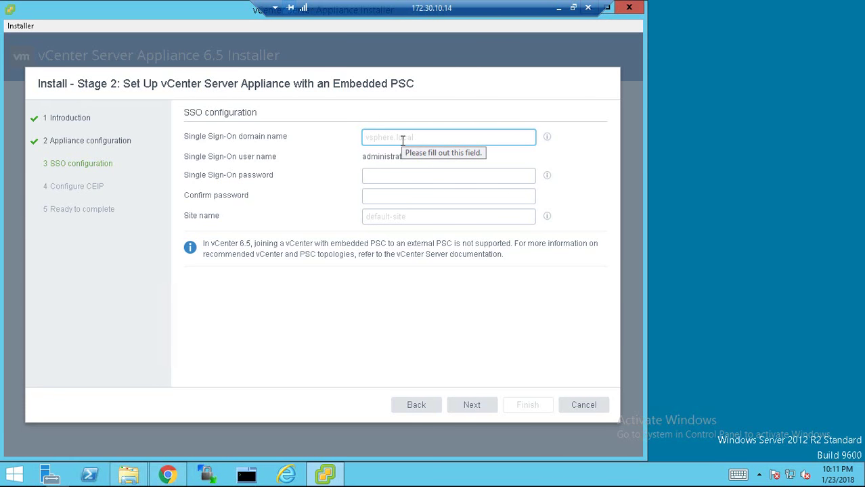
# Enter SSO domain vsphere.local and type and confirm the administrator password
pyautogui.write('vsphe')
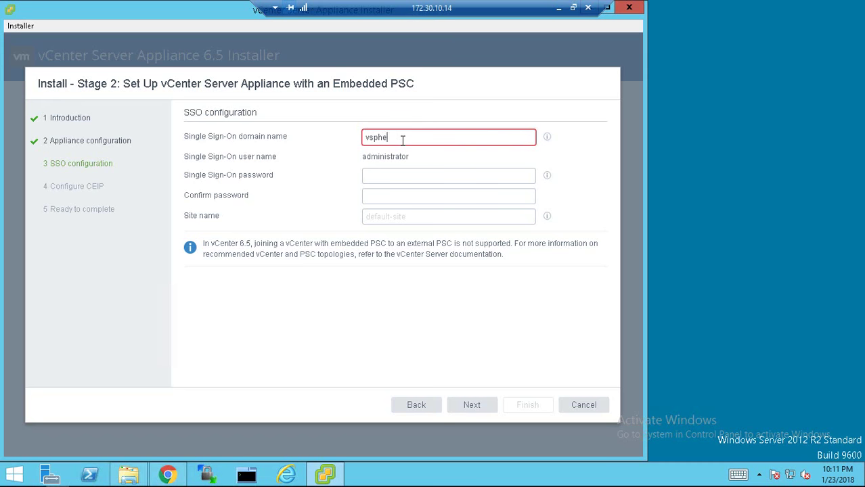
pyautogui.write('re.local')
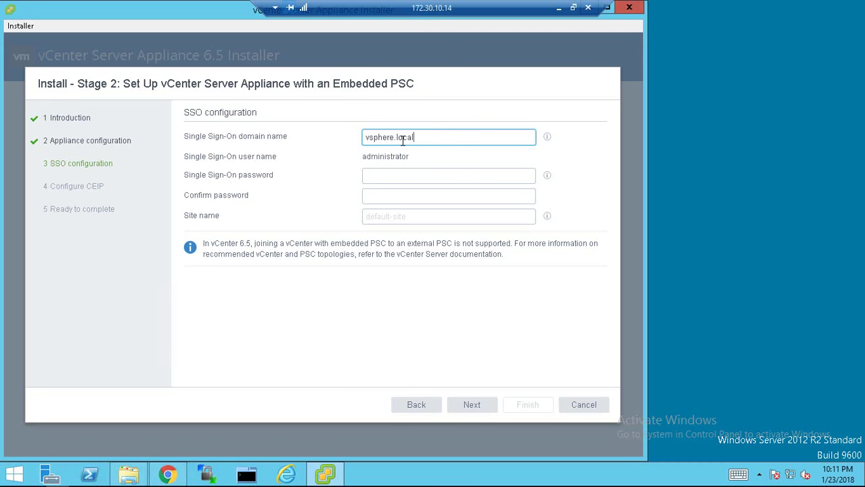
pyautogui.click(376, 185)
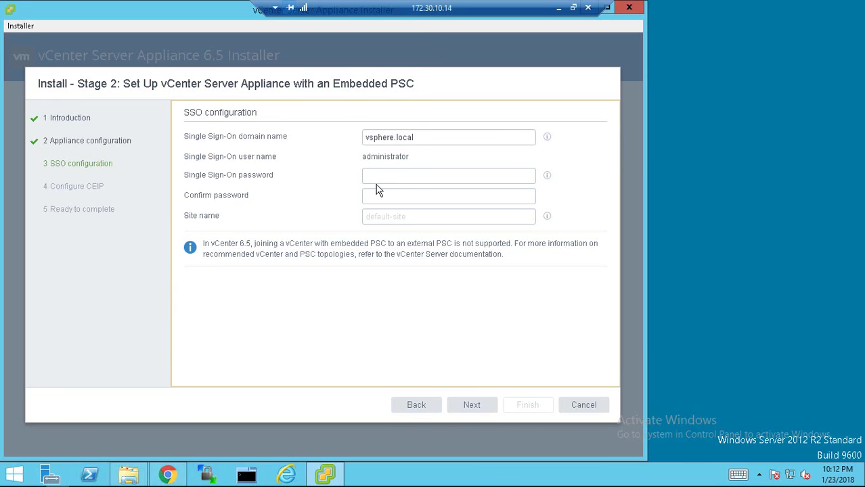
pyautogui.click(387, 179)
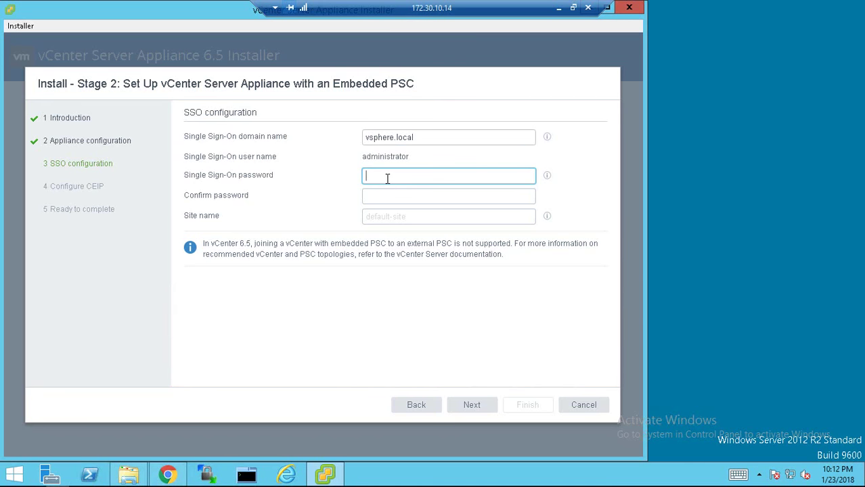
pyautogui.write('VMw')
pyautogui.write('e1')
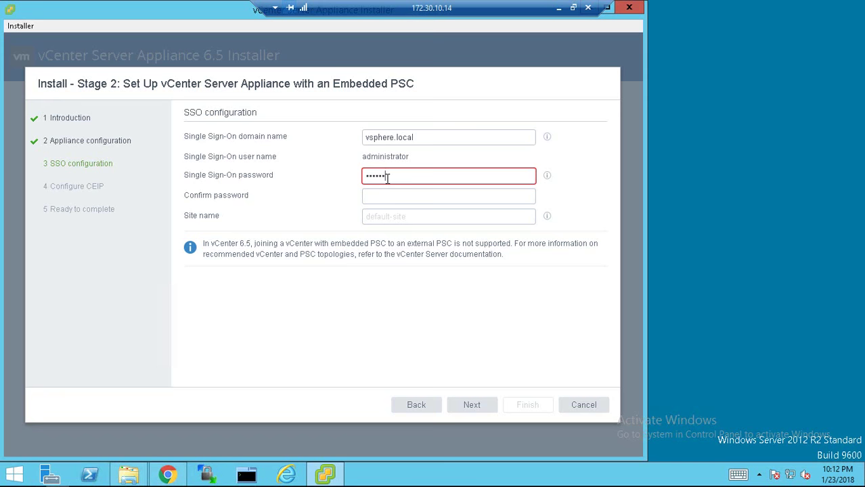
pyautogui.press('Tab')
pyautogui.write('VMwar')
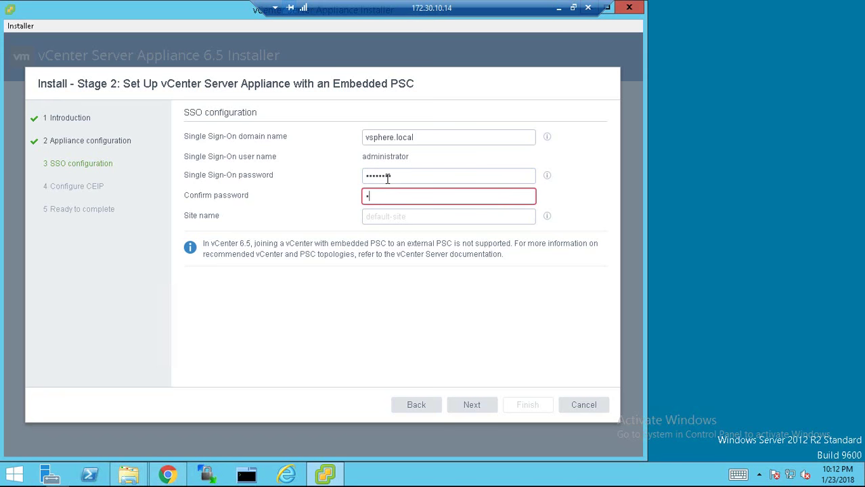
pyautogui.write('e1!')
# Set the SSO site name to site-a and continue to CEIP
pyautogui.click(403, 223)
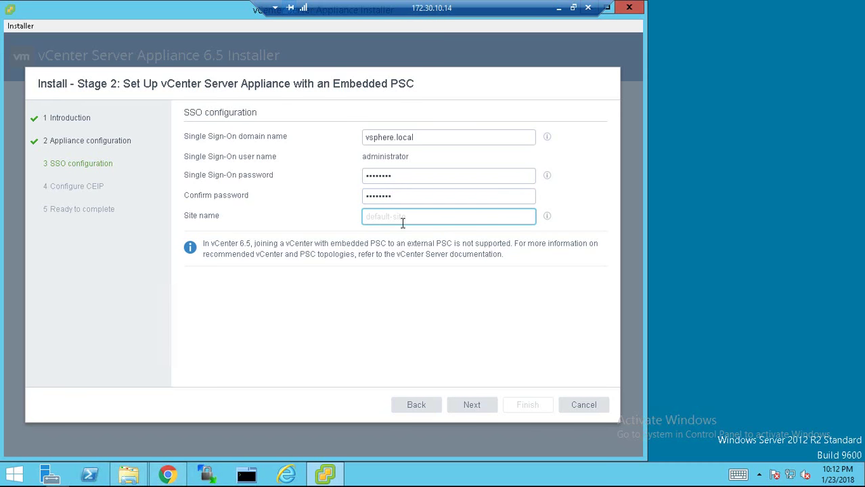
pyautogui.write('site-a')
pyautogui.click(471, 404)
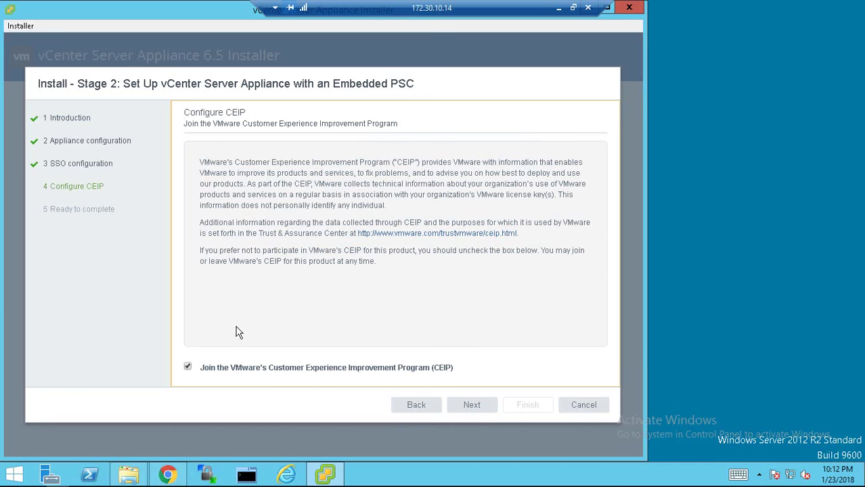
# Decline CEIP and start the stage 2 configuration, confirming the non-stoppable install warning
pyautogui.click(187, 366)
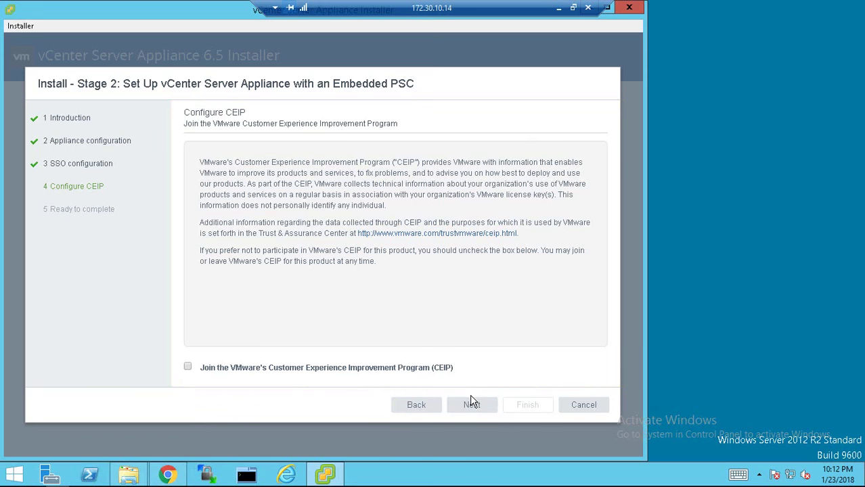
pyautogui.click(472, 403)
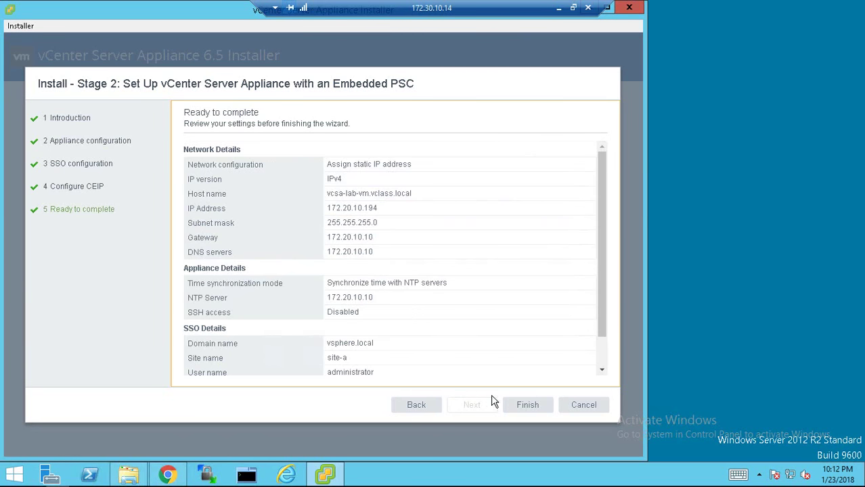
pyautogui.click(527, 405)
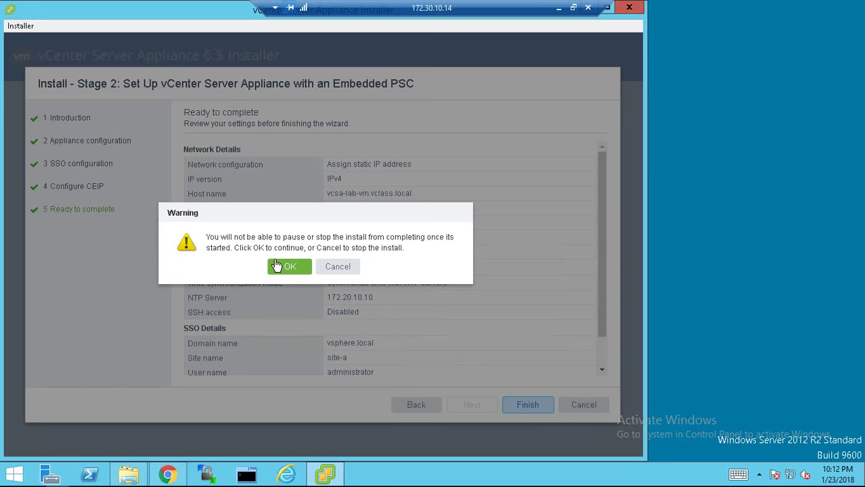
pyautogui.click(284, 266)
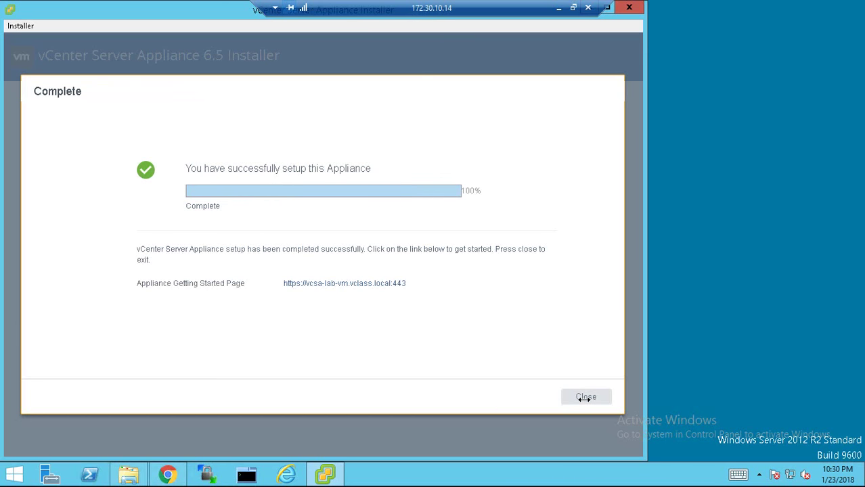
# Close the finished installer and bypass Chrome's certificate warning for vcsa-lab-vm.vclass.local
pyautogui.click(585, 398)
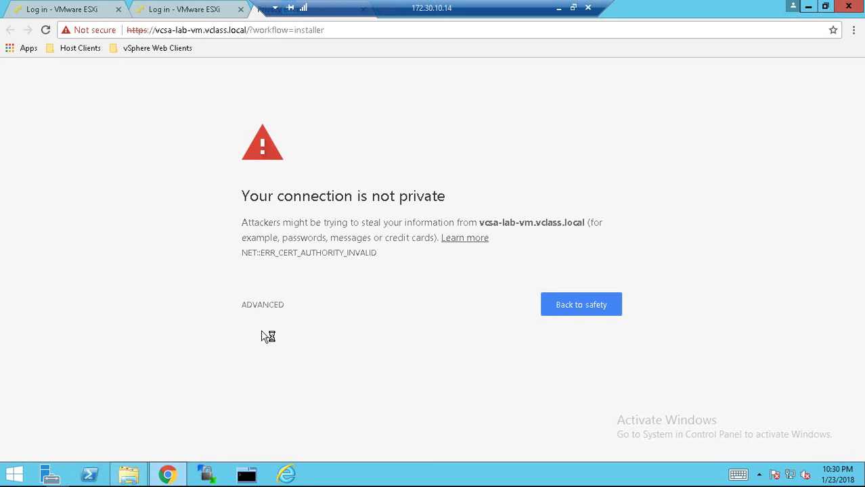
pyautogui.click(257, 308)
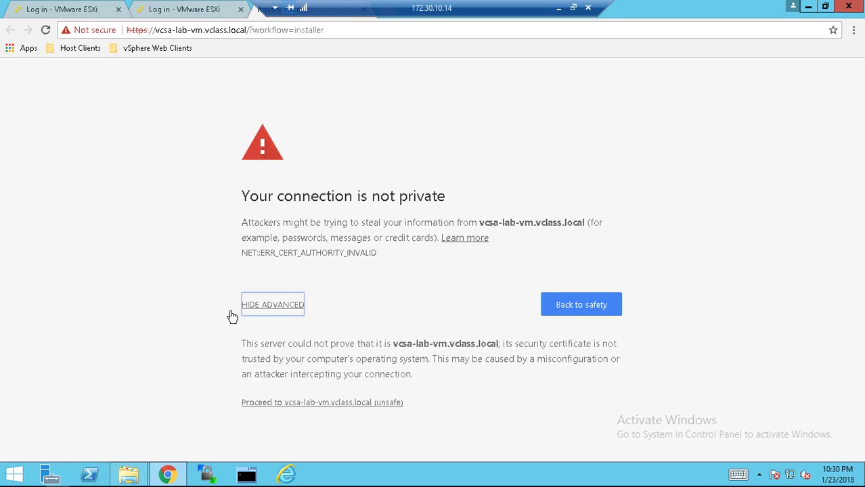
pyautogui.click(282, 409)
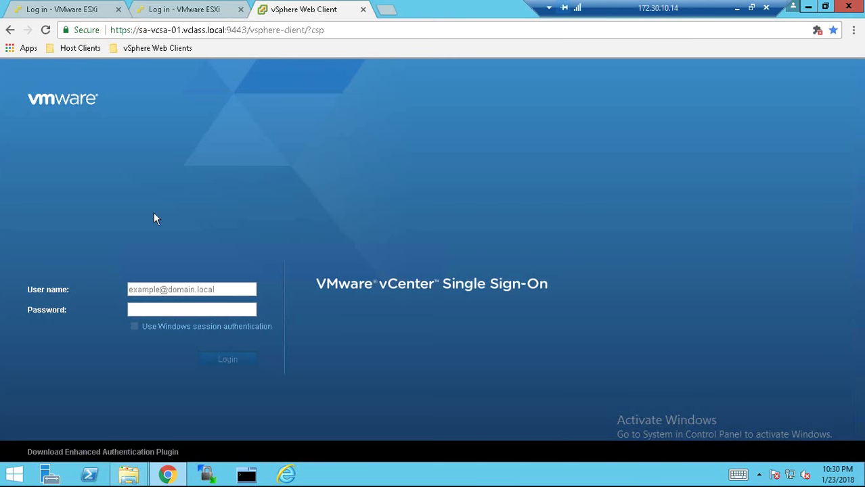
# Log in to vCenter Single Sign-On with the SSO administrator user name and password
pyautogui.click(187, 290)
pyautogui.write('ad')
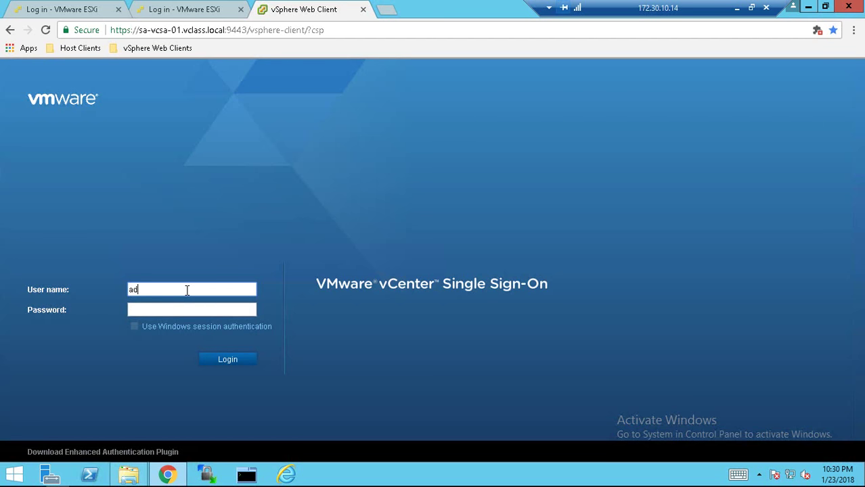
pyautogui.write('ministrator@vsphere.local')
pyautogui.press('Tab')
pyautogui.write('VMware1')
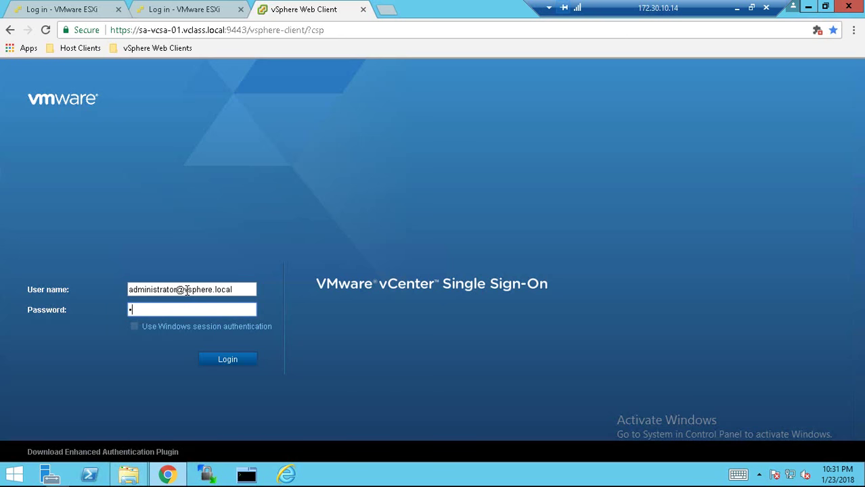
pyautogui.write('!')
pyautogui.click(228, 361)
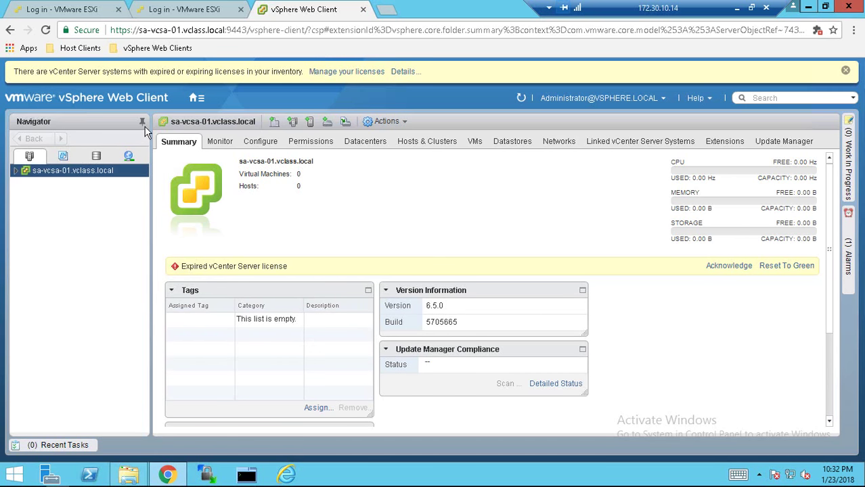
# Navigate to Administration > Licenses and show the Licenses tab
pyautogui.click(196, 98)
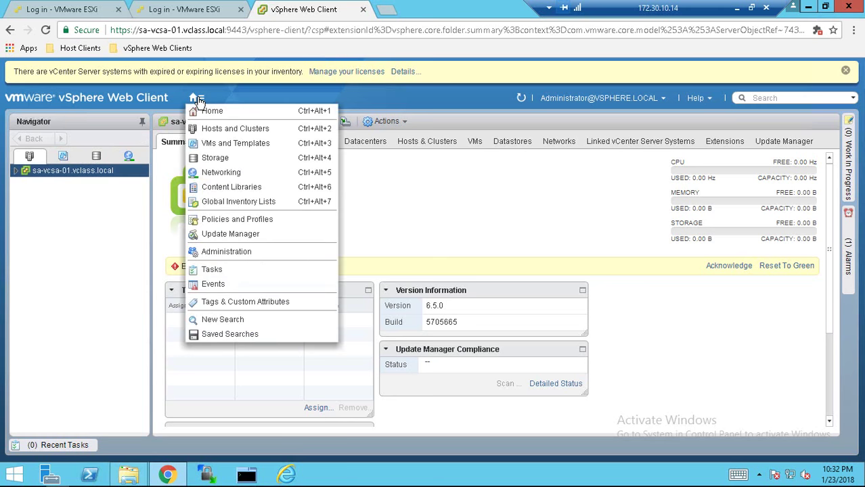
pyautogui.click(229, 252)
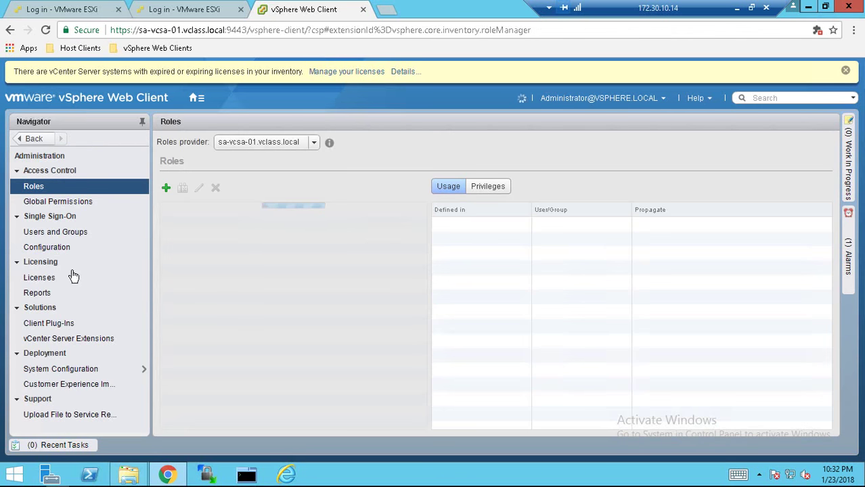
pyautogui.click(39, 278)
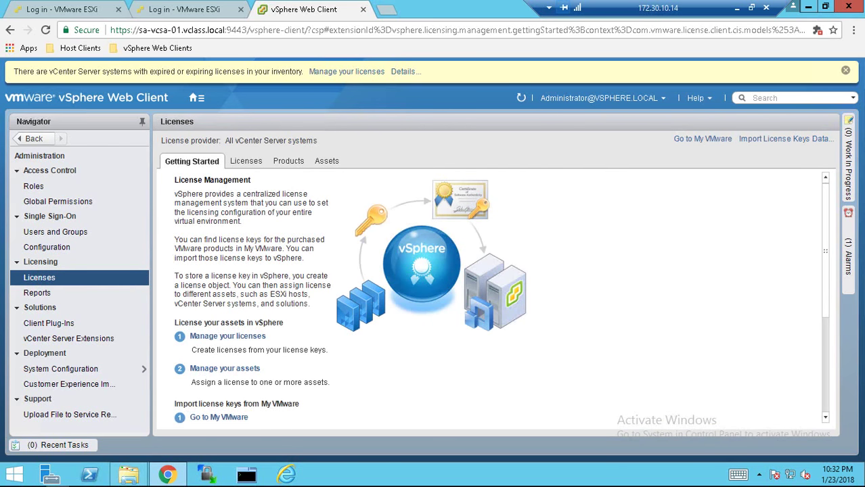
pyautogui.click(242, 167)
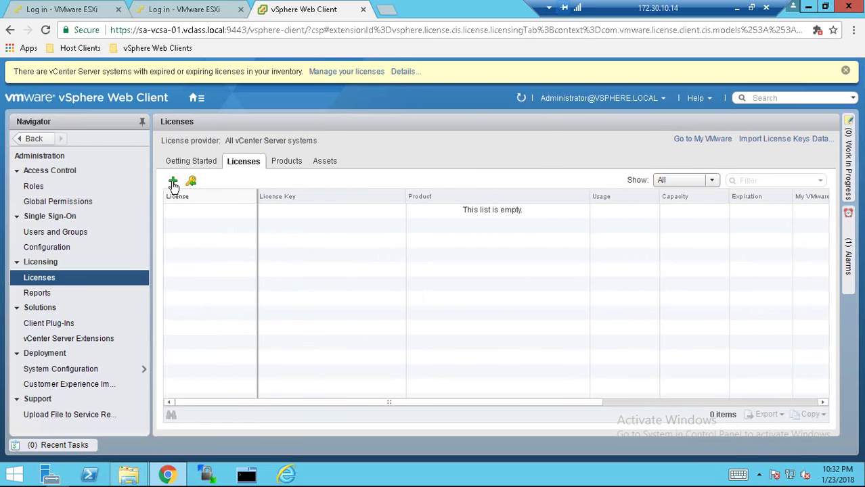
# Add the two pasted license keys as VMware vCenter Server and VMware ESXi
pyautogui.click(173, 183)
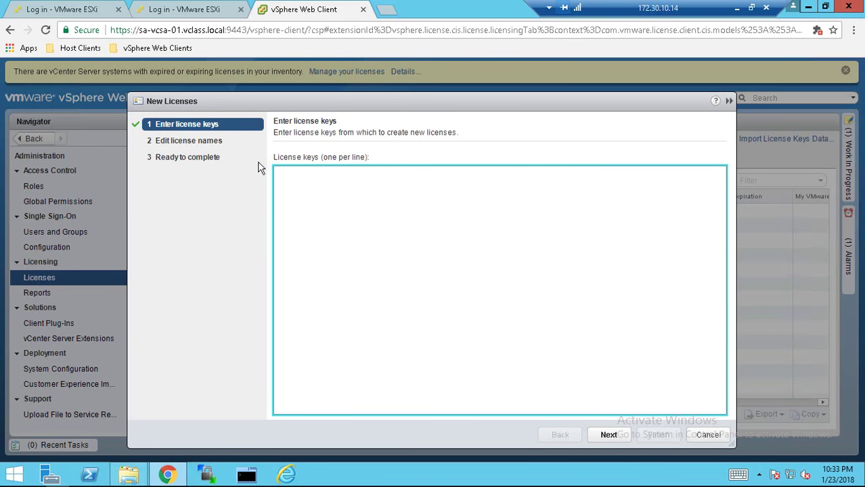
pyautogui.hotkey('ctrl', 'v')
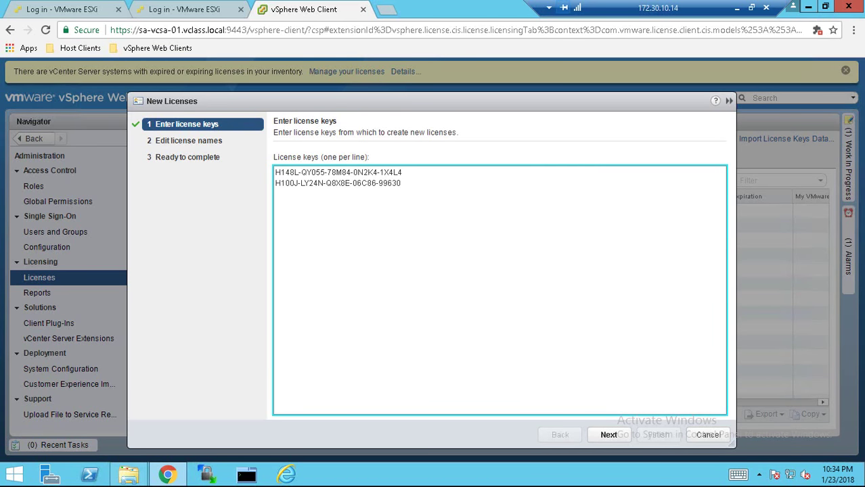
pyautogui.click(608, 435)
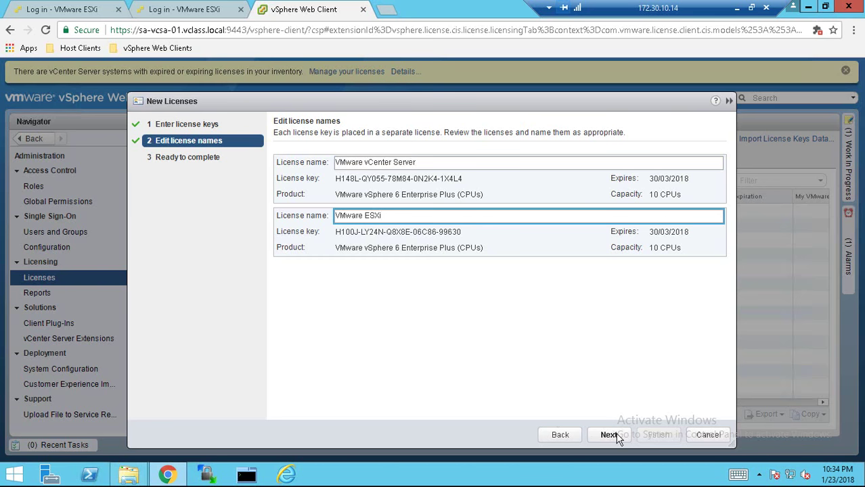
pyautogui.click(610, 434)
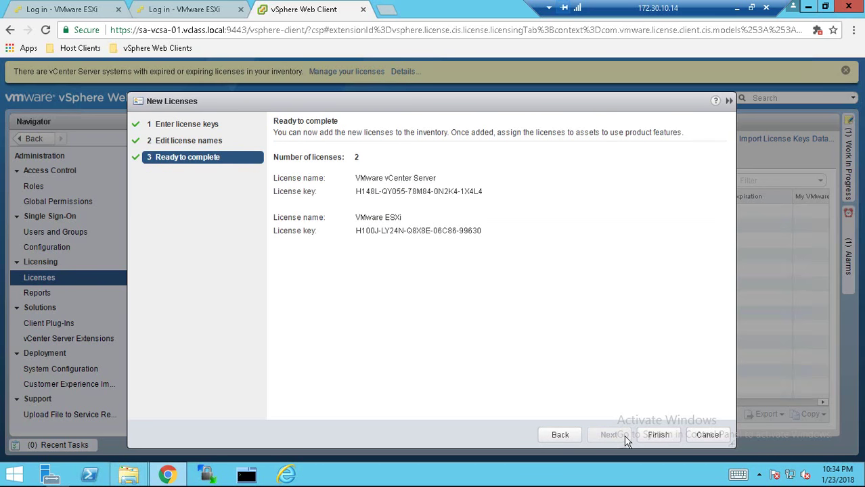
pyautogui.click(658, 436)
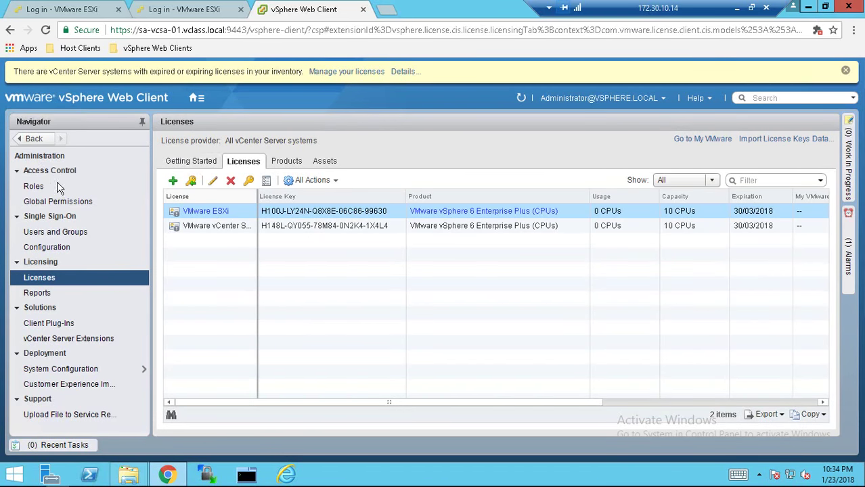
# On the Assets tab, bring up the license actions for the sa-vcsa-01.vclass.local vCenter Server
pyautogui.click(193, 99)
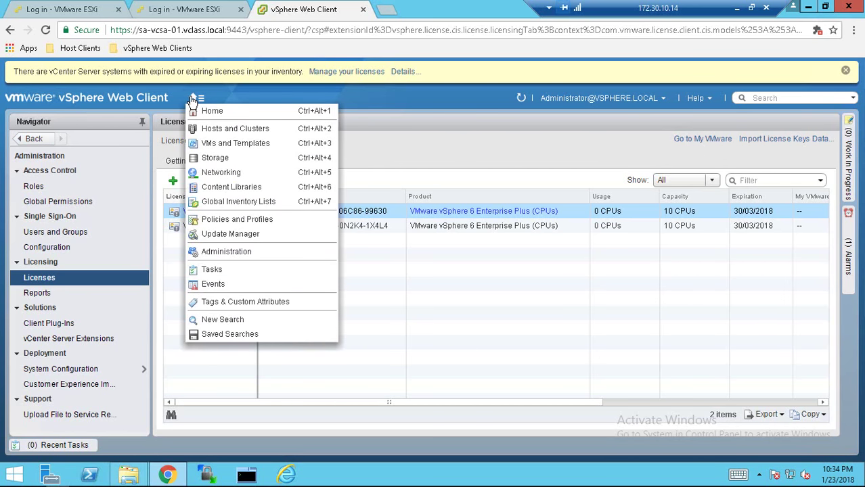
pyautogui.click(141, 264)
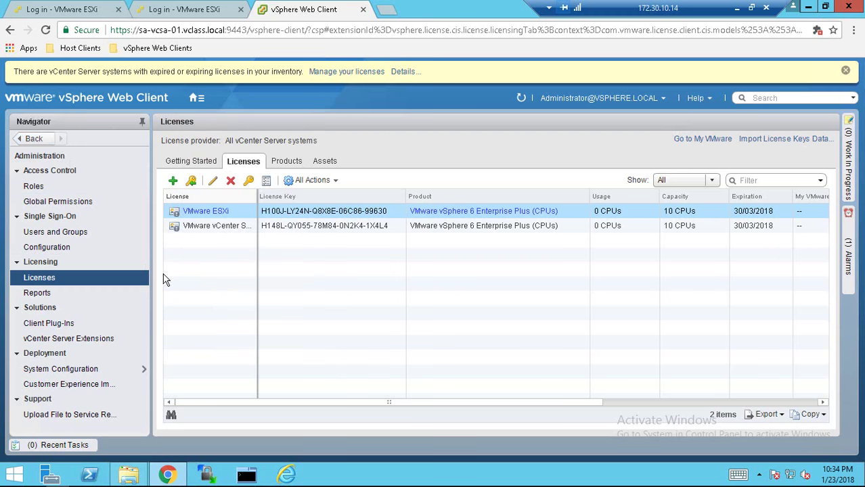
pyautogui.click(327, 165)
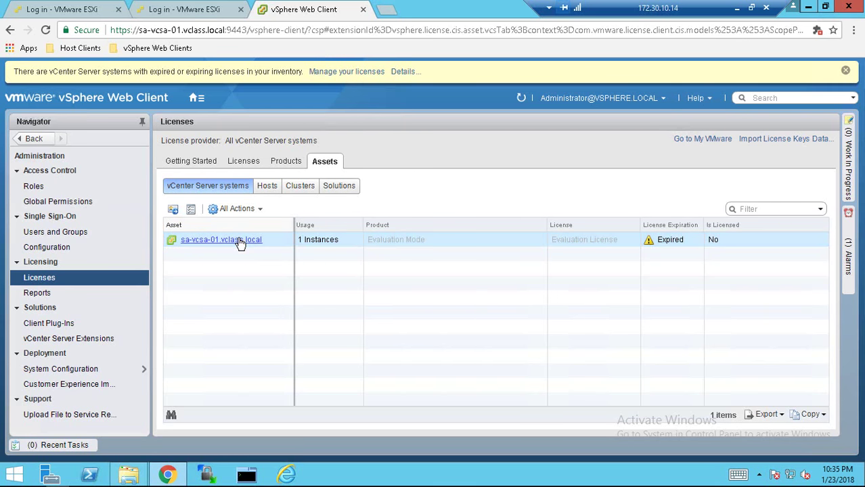
pyautogui.click(241, 243)
pyautogui.rightClick(241, 243)
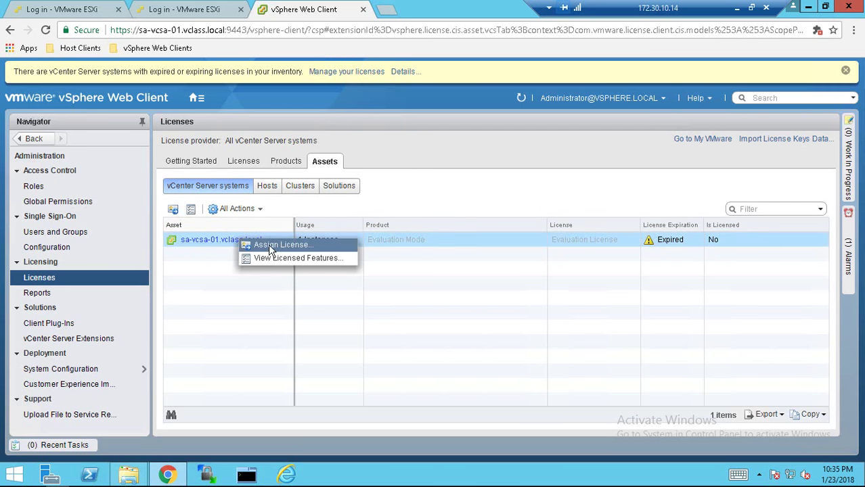
pyautogui.click(278, 245)
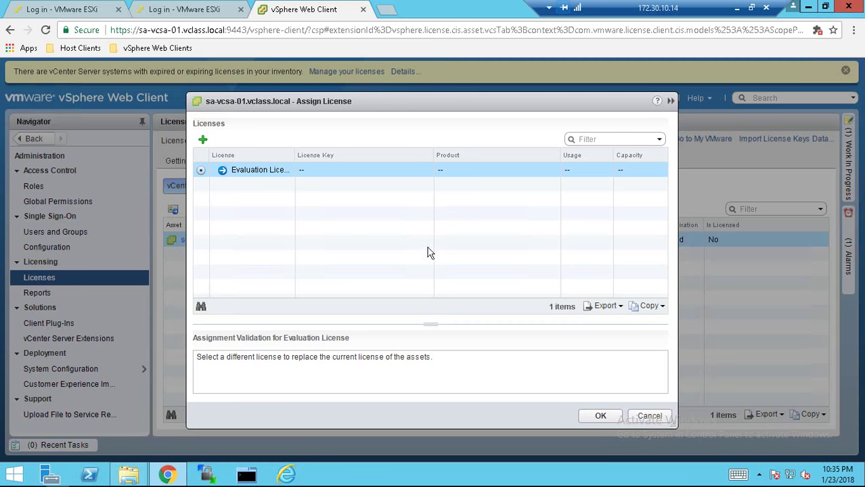
pyautogui.click(602, 418)
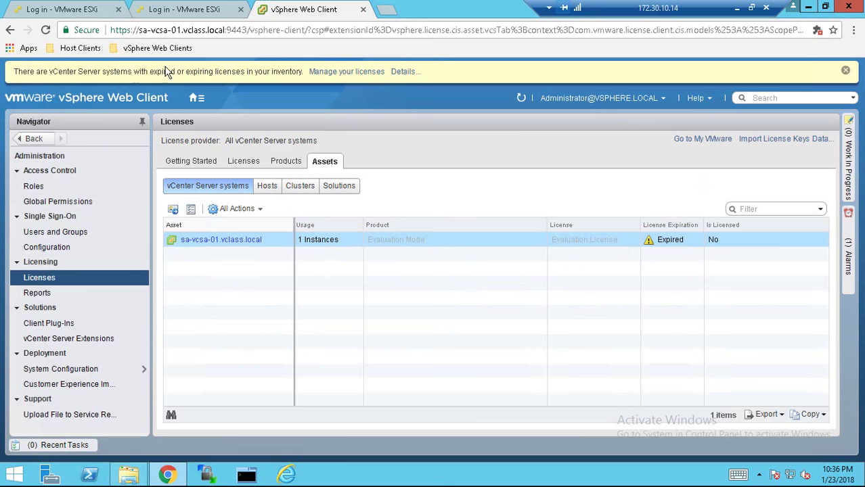
# In Hosts and Clusters, create a new datacenter named Datacenter under sa-vcsa-01.vclass.local
pyautogui.click(196, 98)
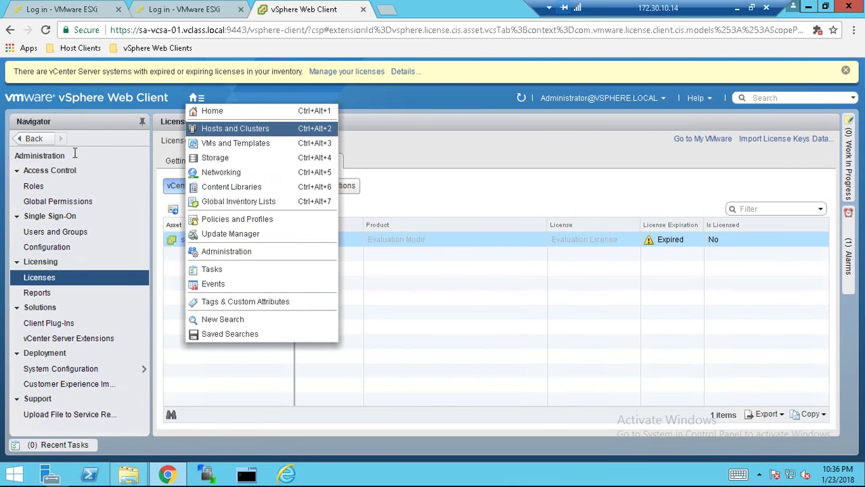
pyautogui.click(219, 128)
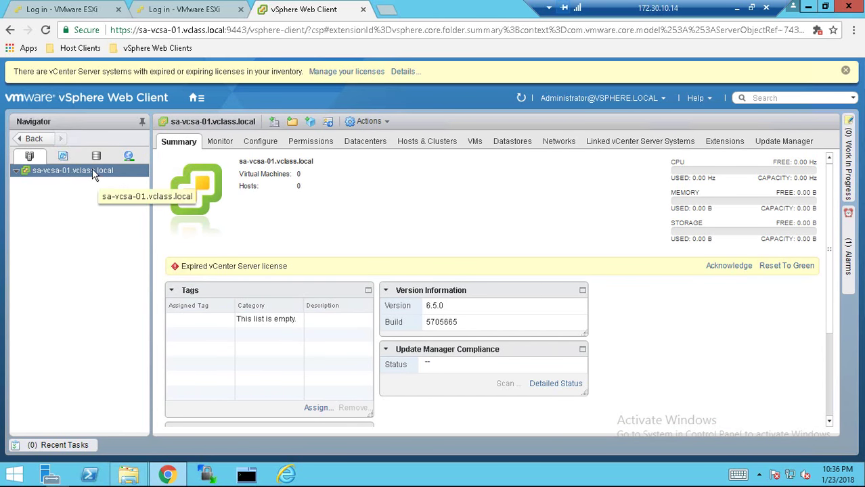
pyautogui.rightClick(92, 169)
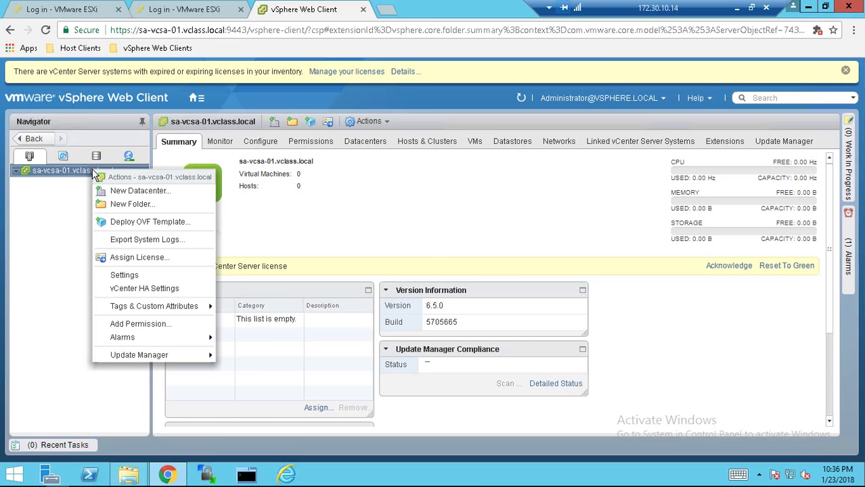
pyautogui.click(120, 190)
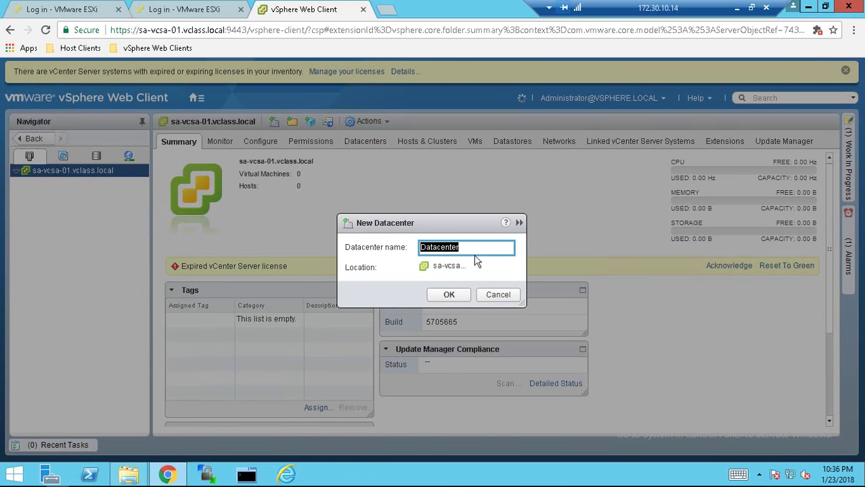
pyautogui.click(451, 295)
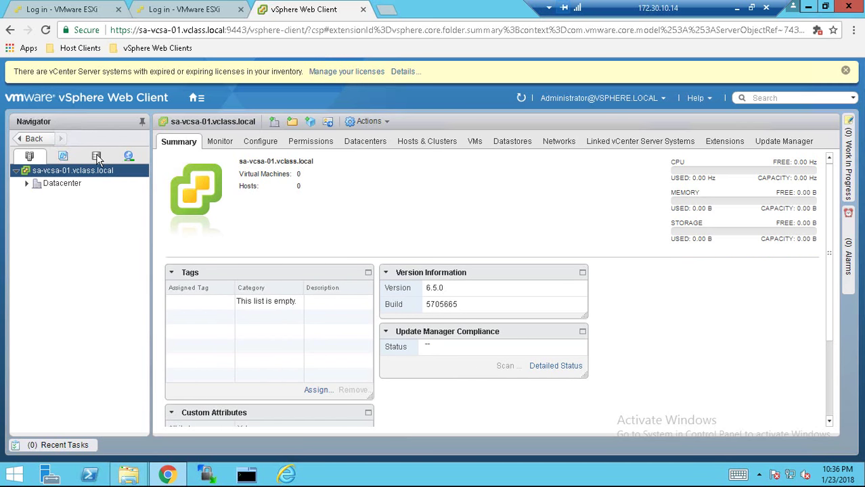
# Expand the new Datacenter node and bring up its actions menu
pyautogui.click(195, 99)
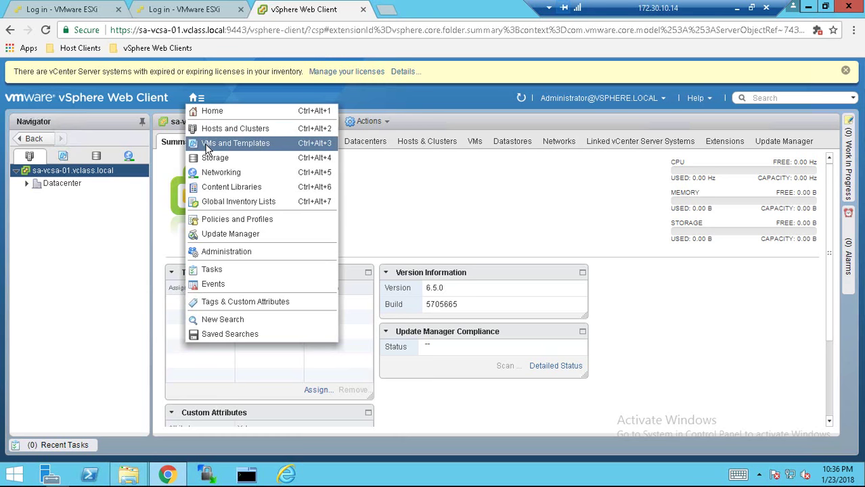
pyautogui.click(97, 157)
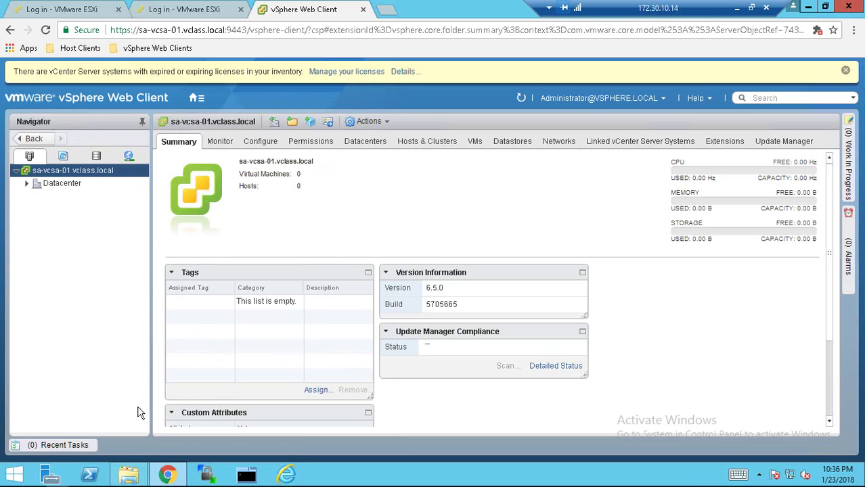
pyautogui.doubleClick(64, 183)
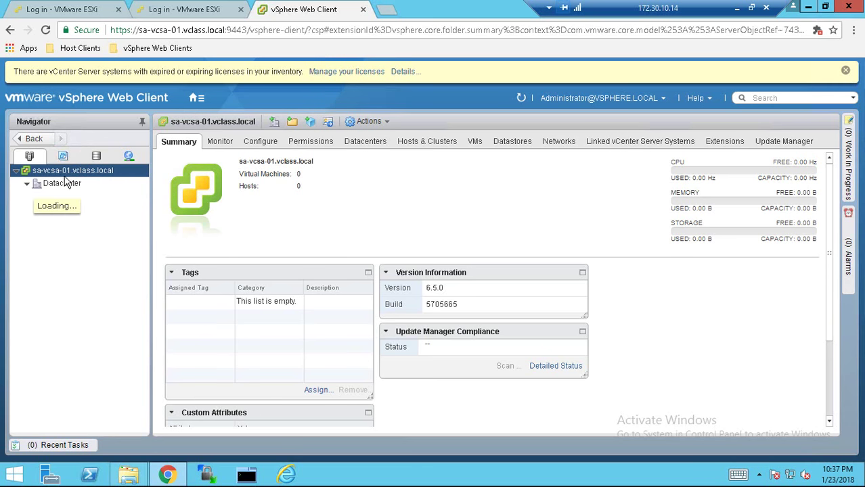
pyautogui.rightClick(64, 186)
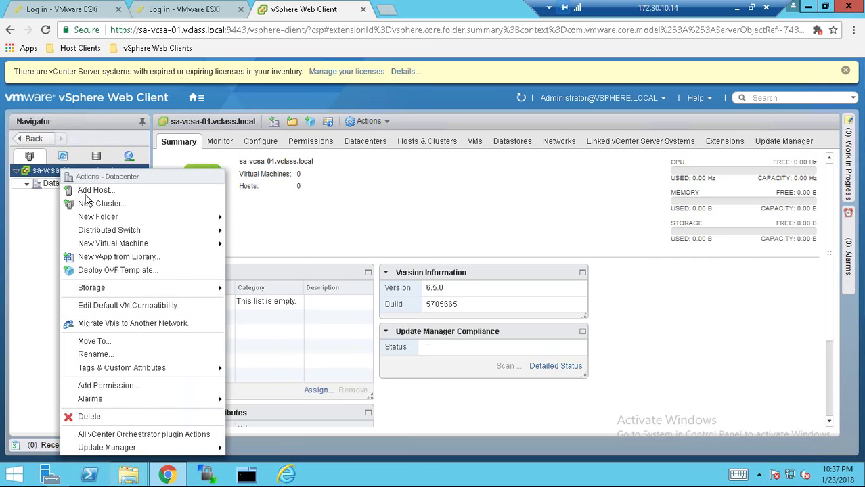
# Add host sa-esxi-01.vclass.local to Datacenter with root credentials, accepting its certificate
pyautogui.click(88, 199)
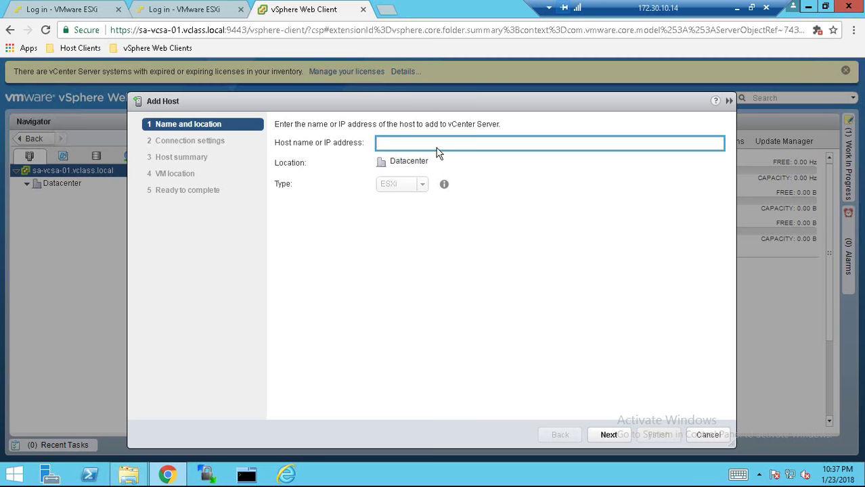
pyautogui.write('sa-esxi-01.vclass.local')
pyautogui.click(609, 435)
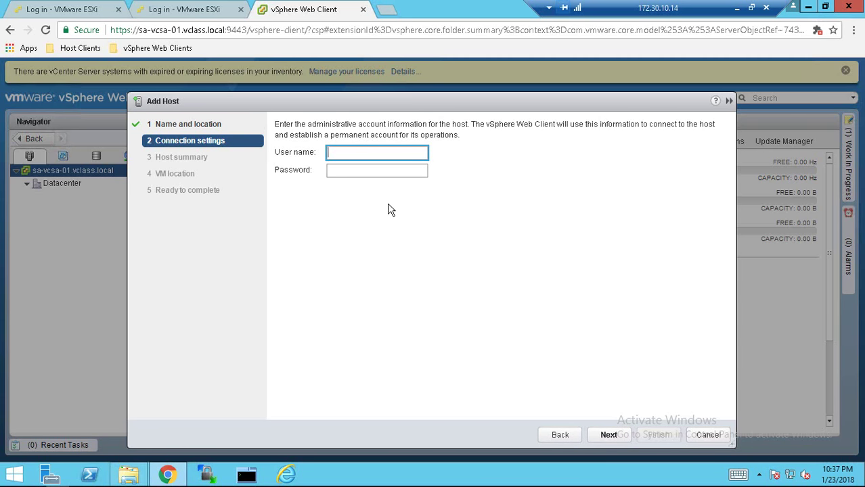
pyautogui.write('root')
pyautogui.press('Tab')
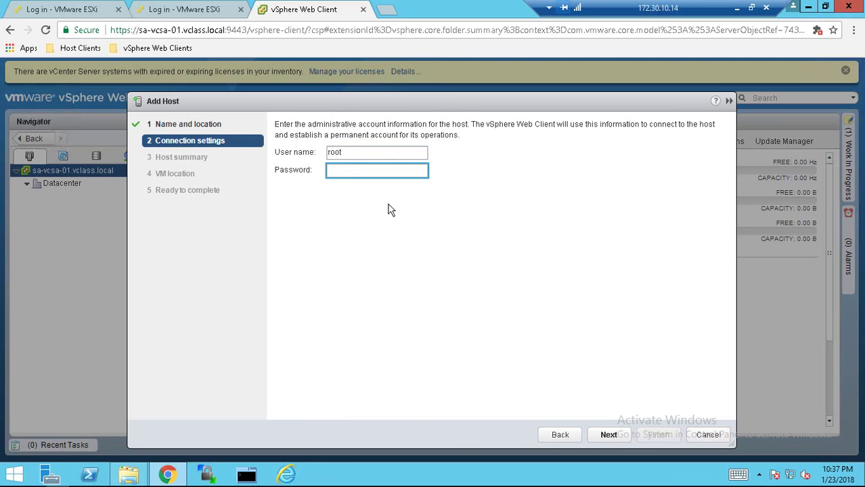
pyautogui.write('******')
pyautogui.press('Return')
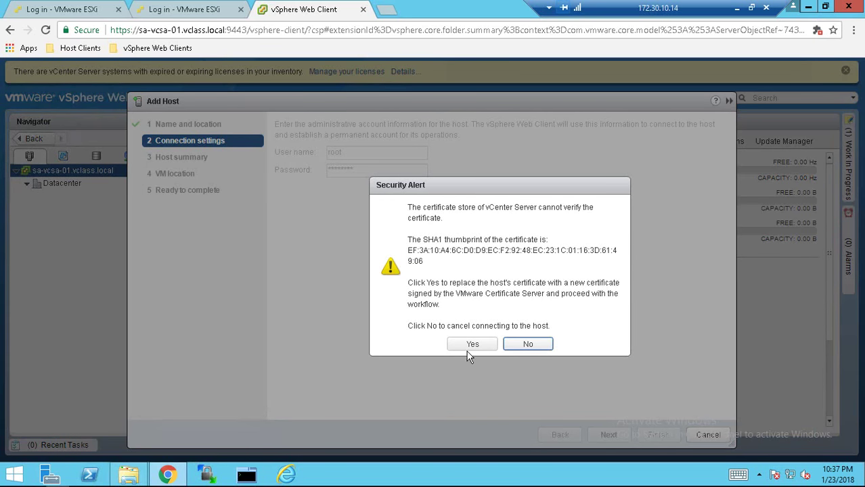
pyautogui.click(472, 345)
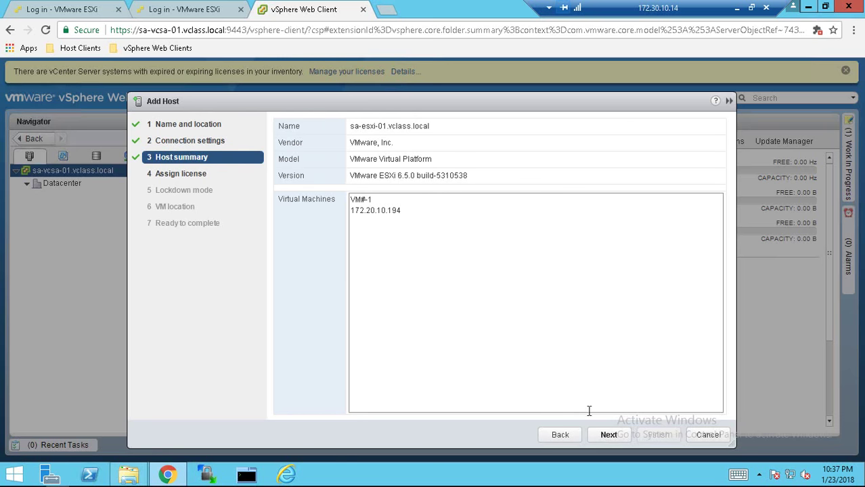
# Assign the VMware ESXi license, keep lockdown disabled, place it in Datacenter and finish
pyautogui.click(613, 435)
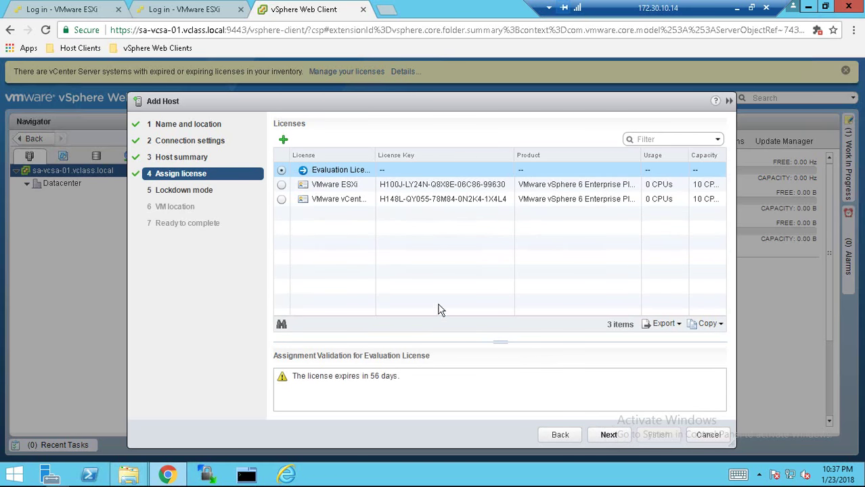
pyautogui.click(282, 189)
pyautogui.click(282, 187)
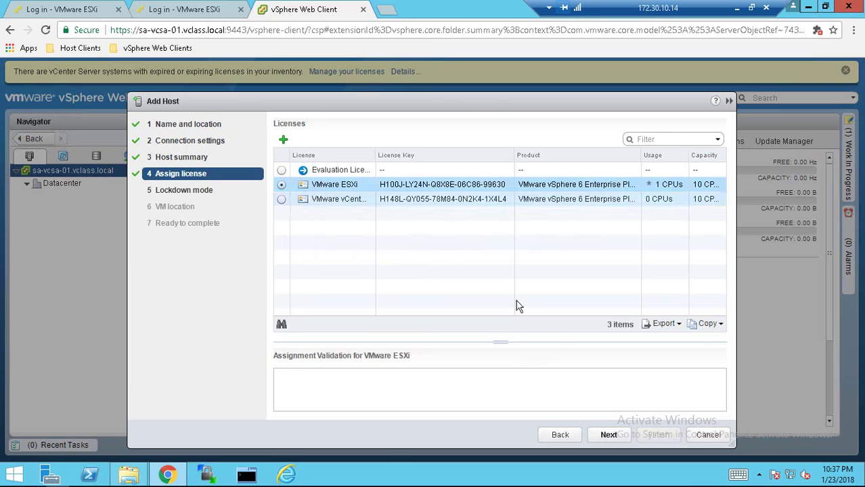
pyautogui.click(609, 435)
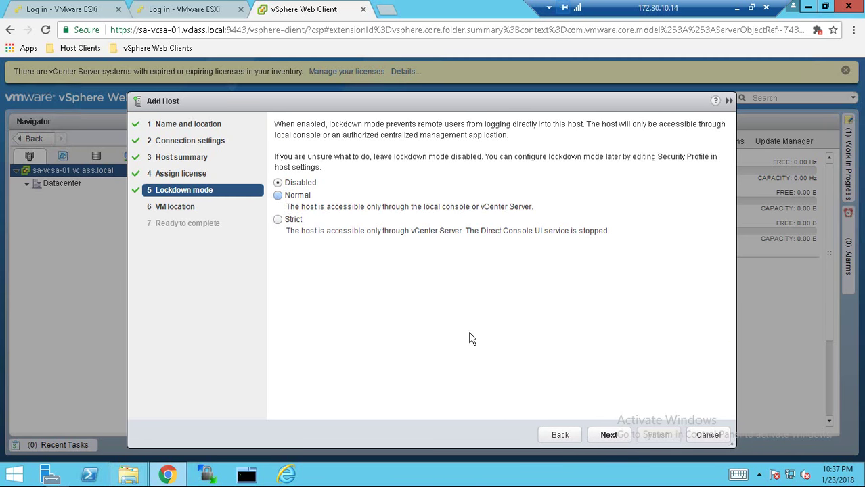
pyautogui.click(609, 436)
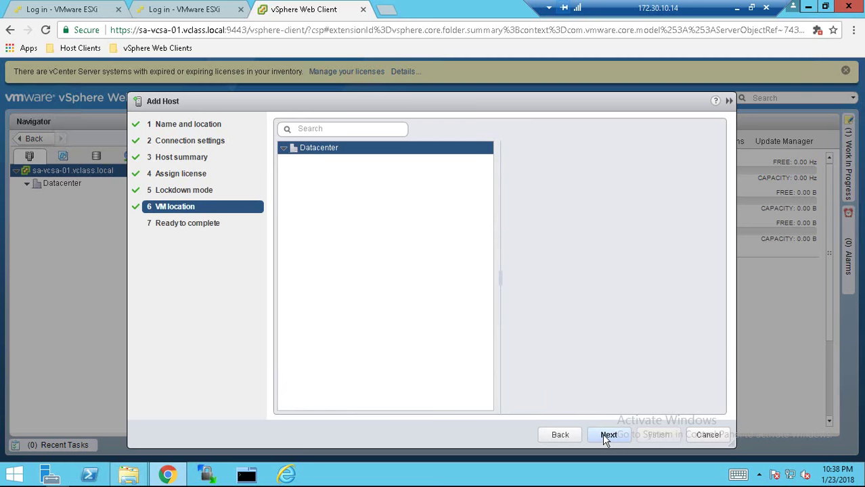
pyautogui.click(603, 435)
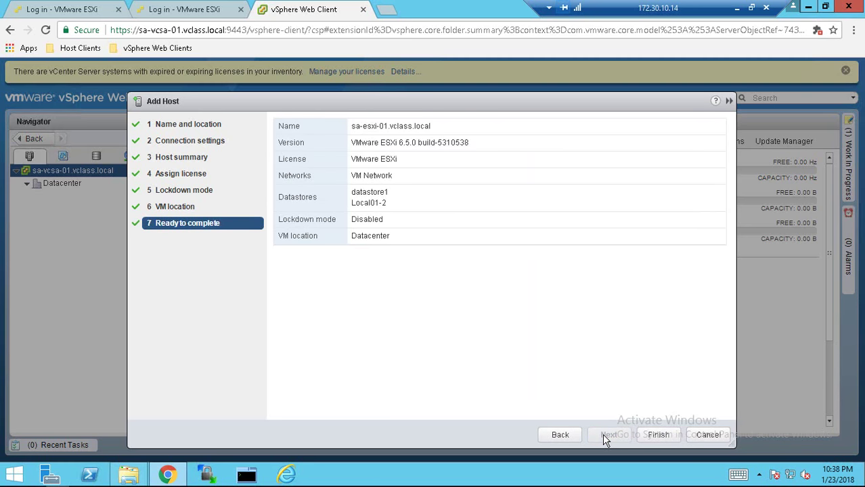
pyautogui.click(654, 434)
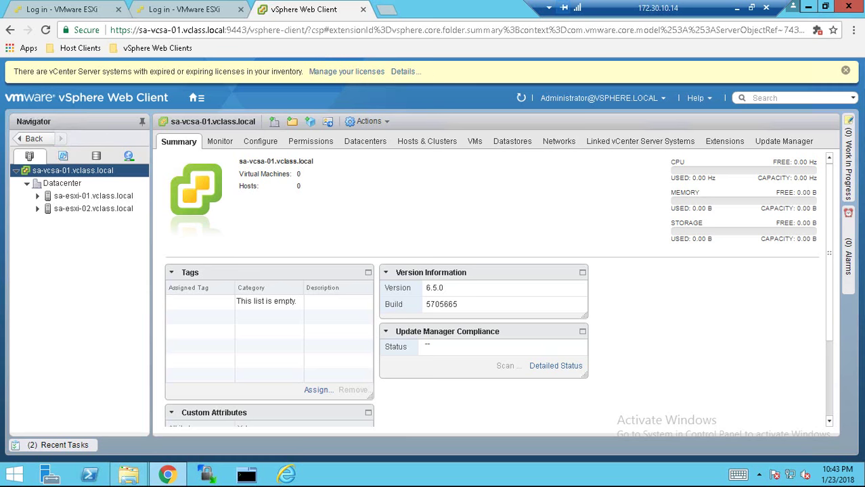
# Select host sa-esxi-01.vclass.local to view its datastores
pyautogui.click(89, 200)
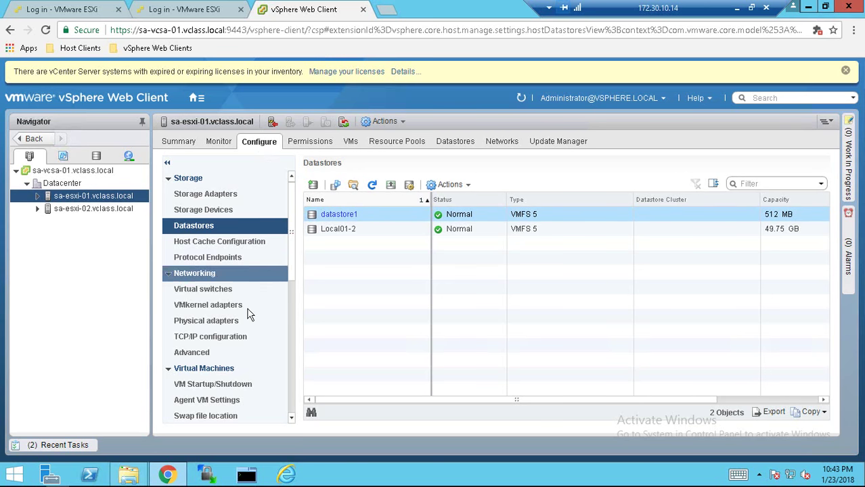
# Open System > Time Configuration for sa-esxi-01 and start editing it
pyautogui.scroll(-1, 295, 251)
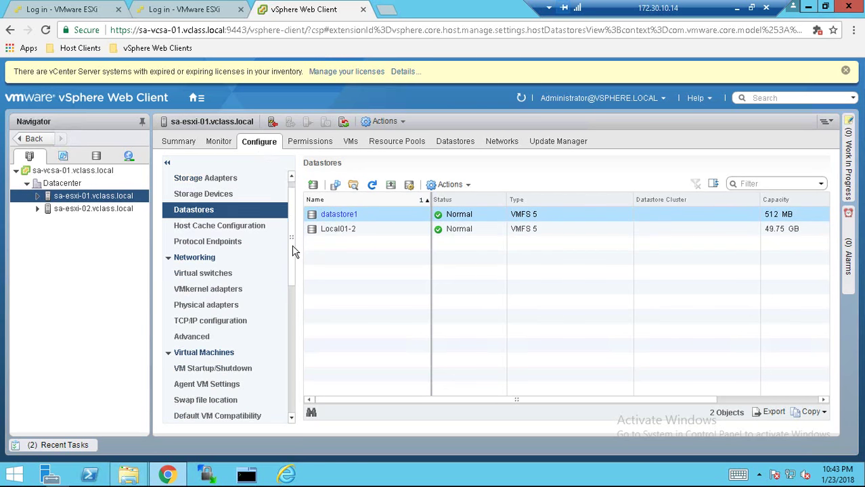
pyautogui.moveTo(295, 251); pyautogui.dragTo(293, 328)
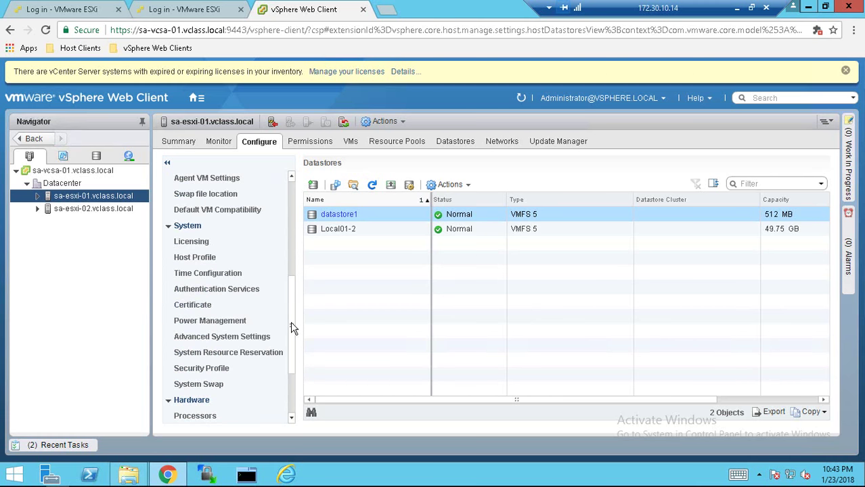
pyautogui.click(218, 276)
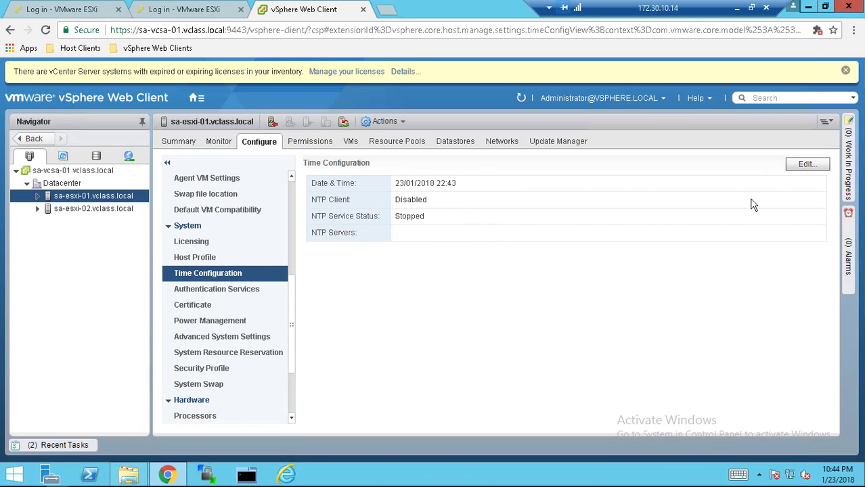
pyautogui.click(806, 164)
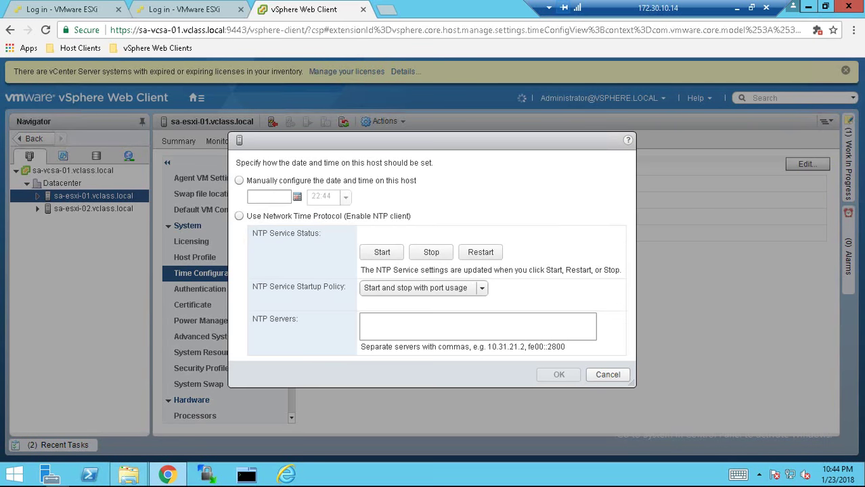
# Enable NTP on sa-esxi-01 with server 172.20.10.10, start-and-stop-with-host policy, service started
pyautogui.click(239, 218)
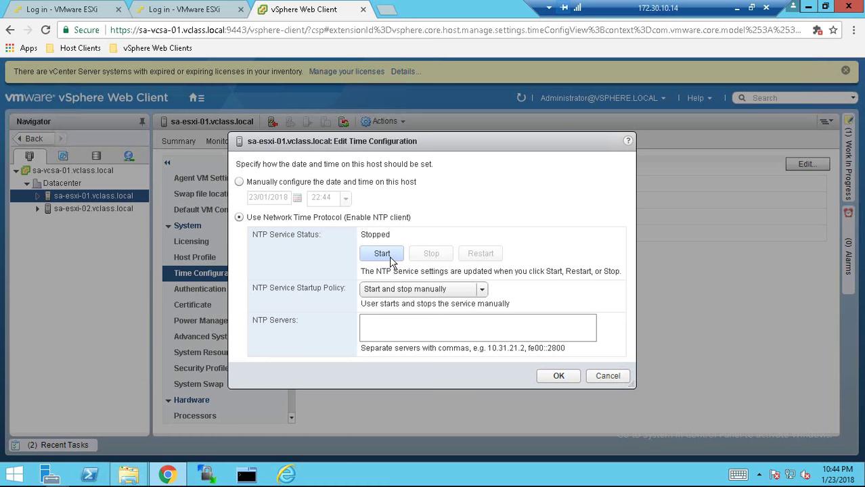
pyautogui.click(407, 289)
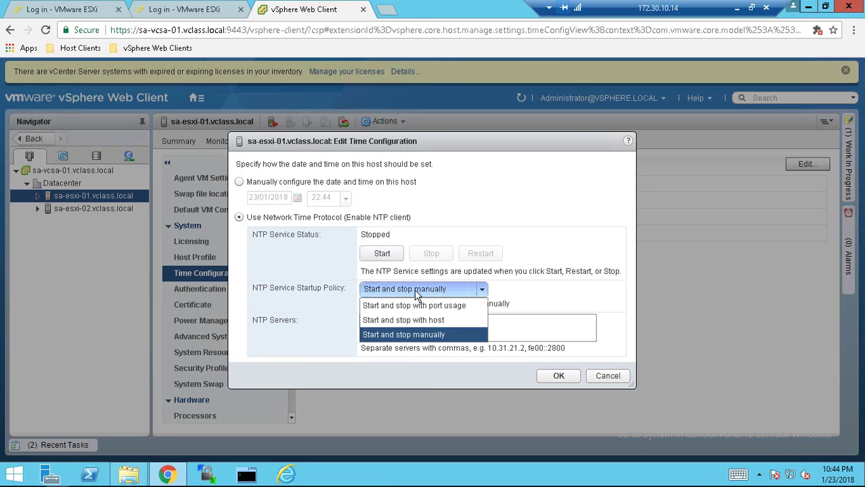
pyautogui.click(414, 321)
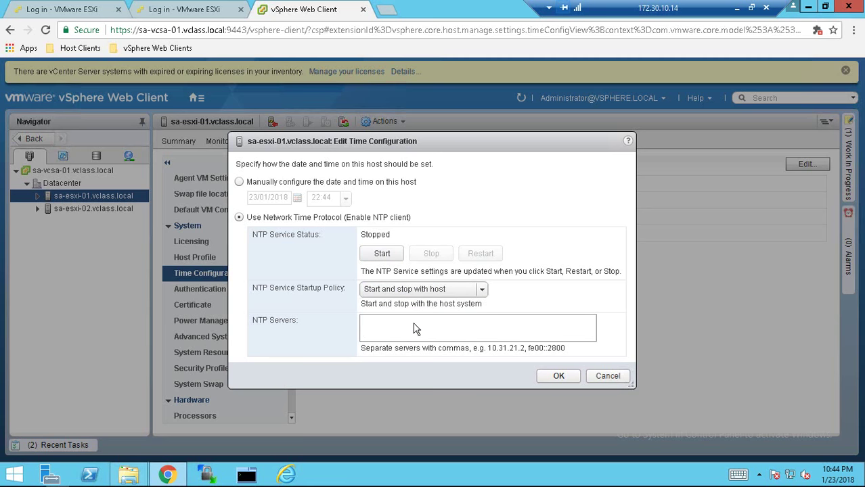
pyautogui.click(411, 332)
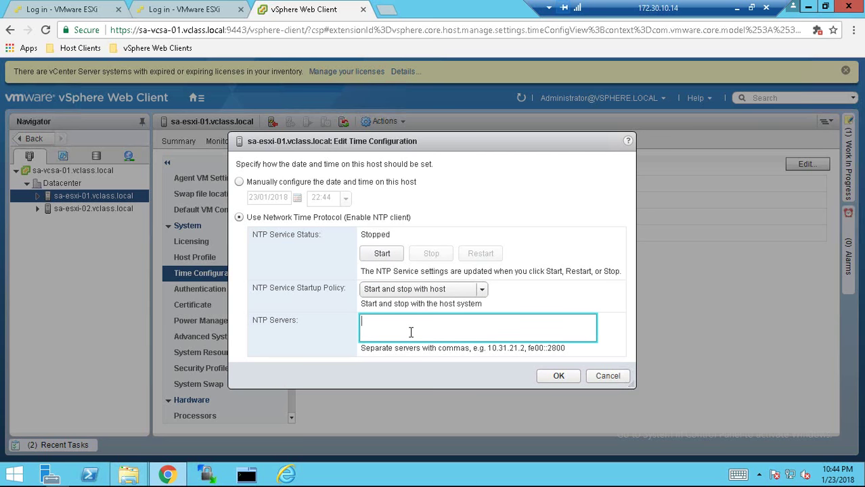
pyautogui.write('172.20.10.10')
pyautogui.click(383, 254)
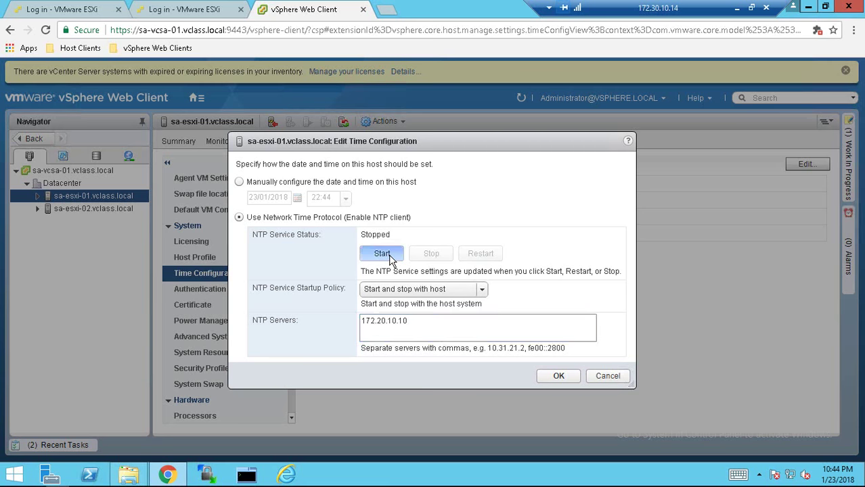
pyautogui.click(560, 378)
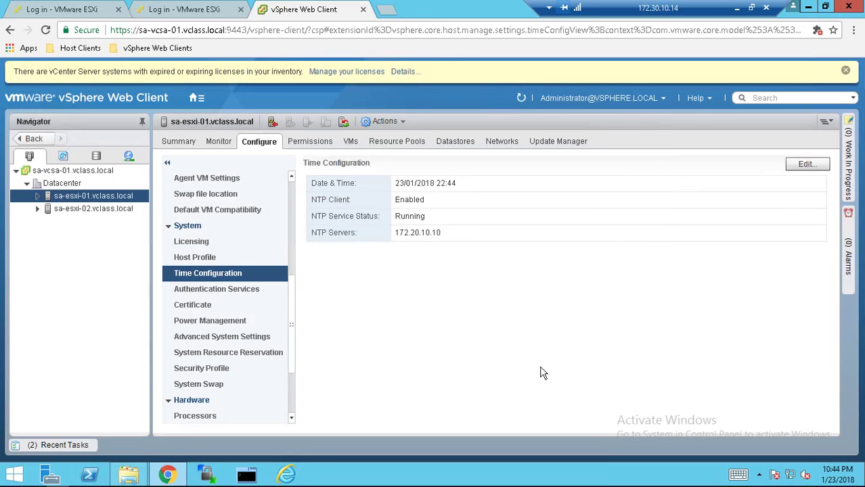
# Enable NTP on sa-esxi-02 with server 172.20.10.10, start-and-stop-with-host policy, service started
pyautogui.click(84, 208)
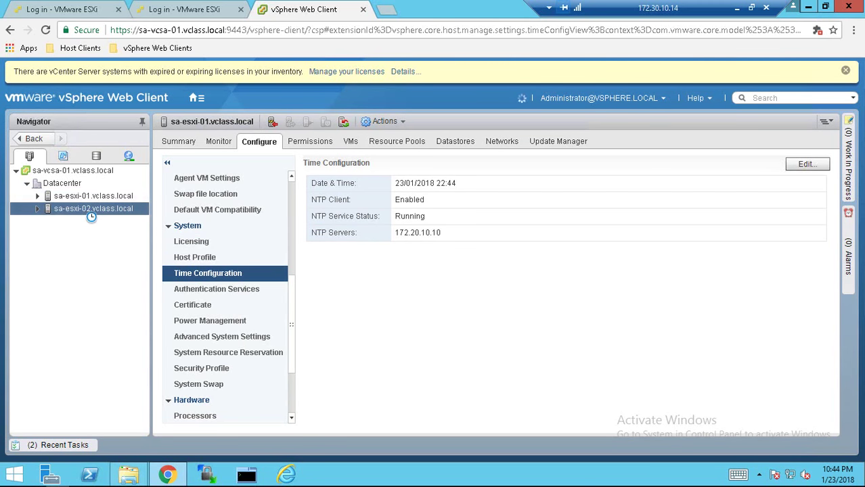
pyautogui.scroll(5, 271, 254)
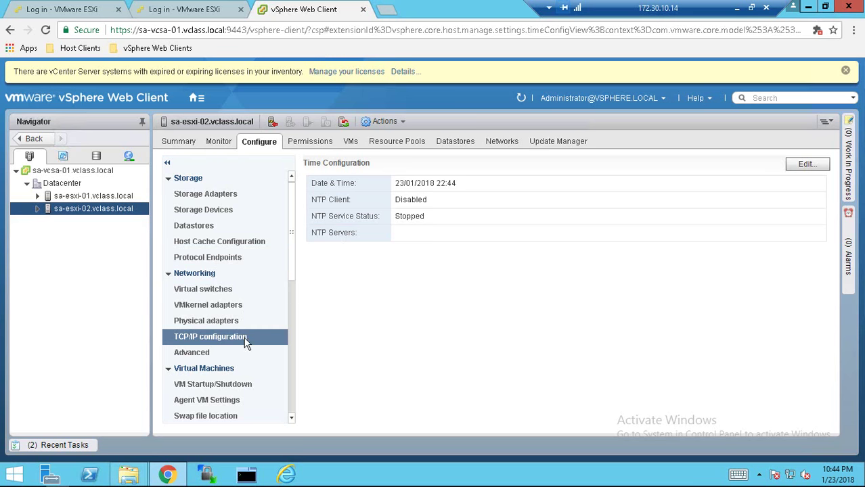
pyautogui.scroll(-5, 293, 262)
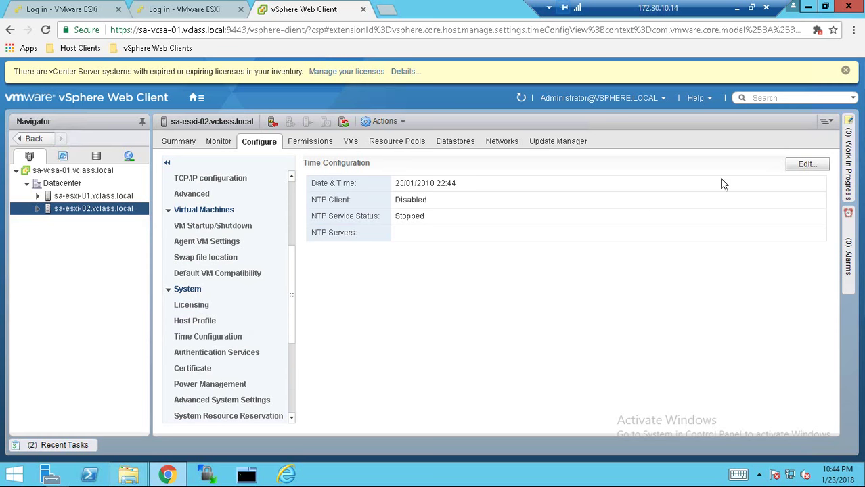
pyautogui.click(803, 167)
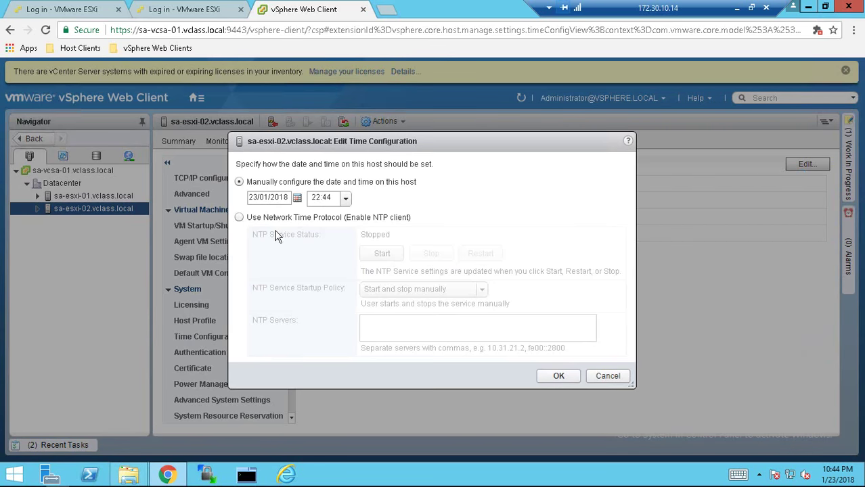
pyautogui.click(239, 218)
pyautogui.click(424, 290)
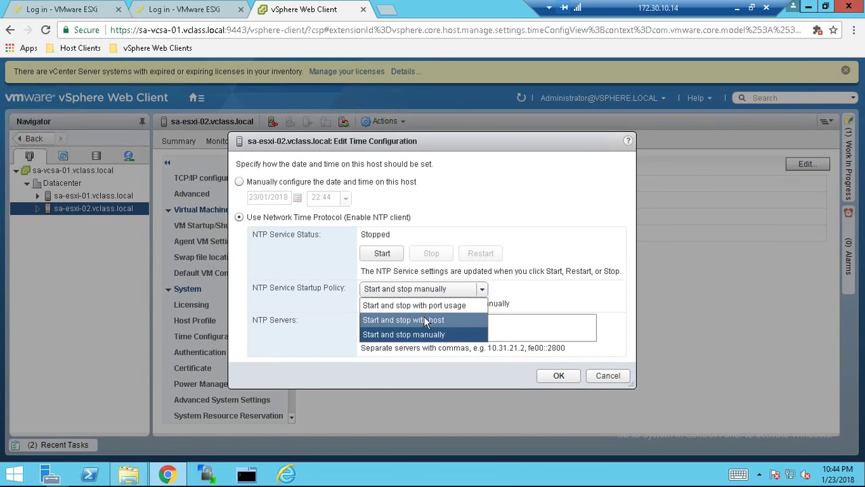
pyautogui.click(424, 317)
pyautogui.click(424, 328)
pyautogui.write('17')
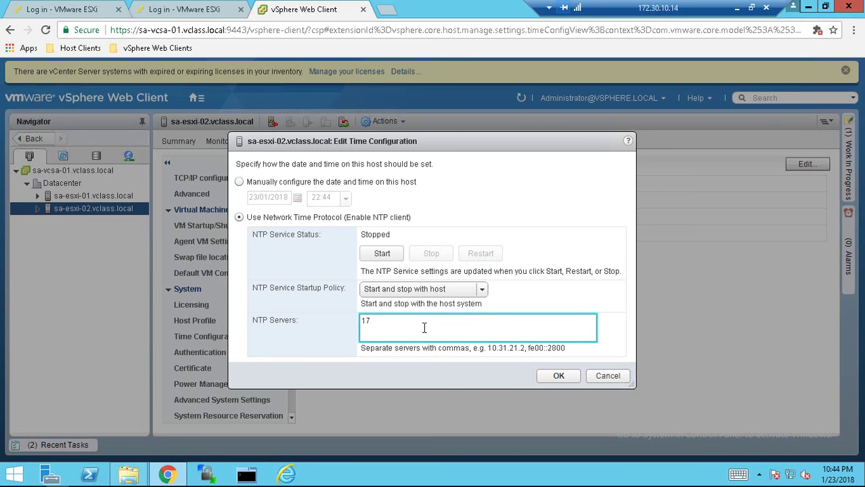
pyautogui.write('2.20.10.10')
pyautogui.click(383, 256)
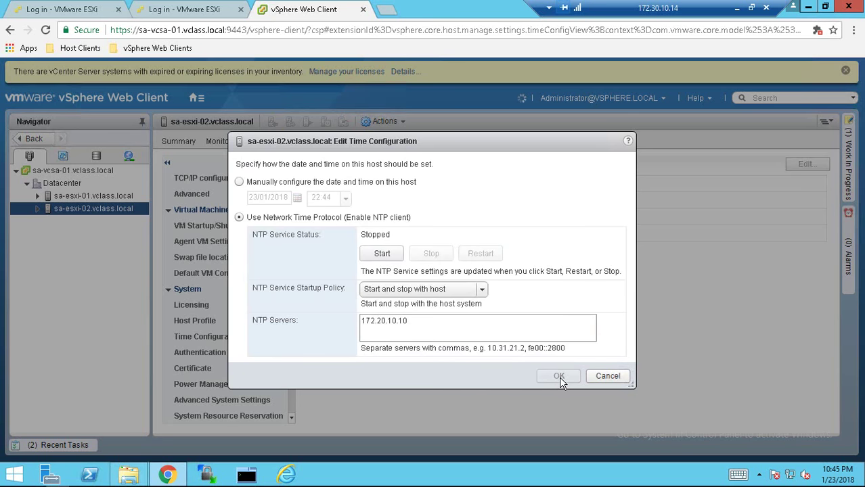
pyautogui.click(559, 376)
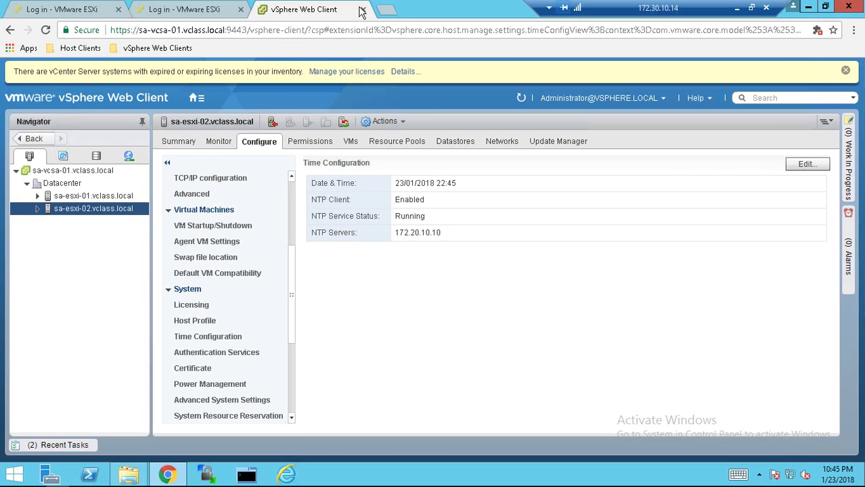
pyautogui.click(386, 10)
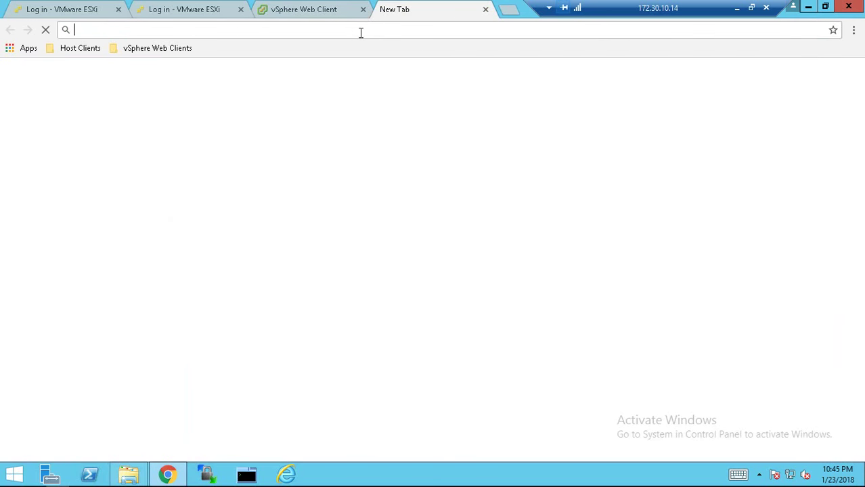
pyautogui.write('http')
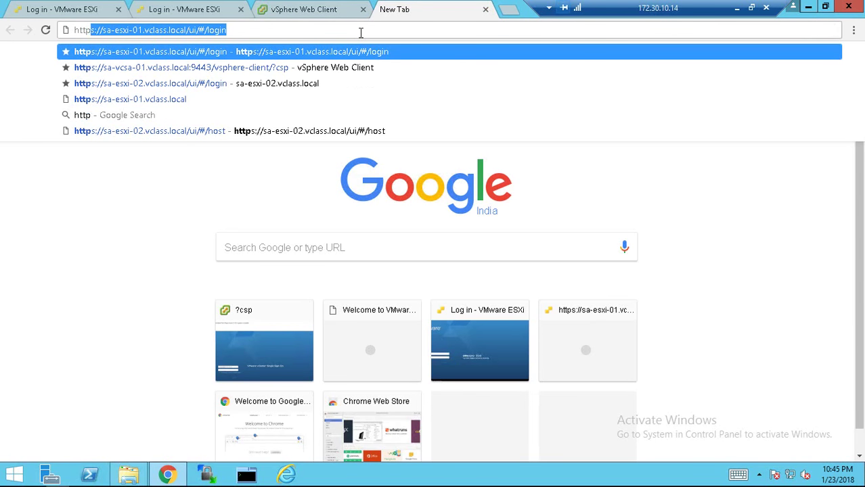
pyautogui.write('s:/')
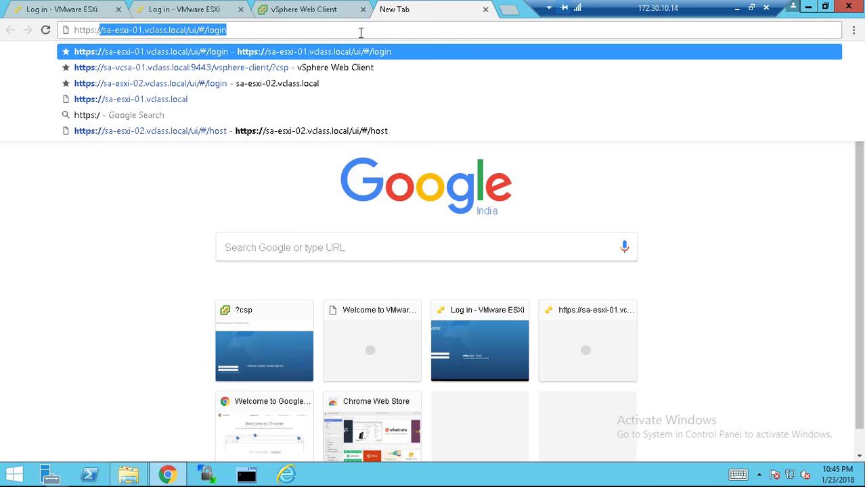
pyautogui.write('/sa-v')
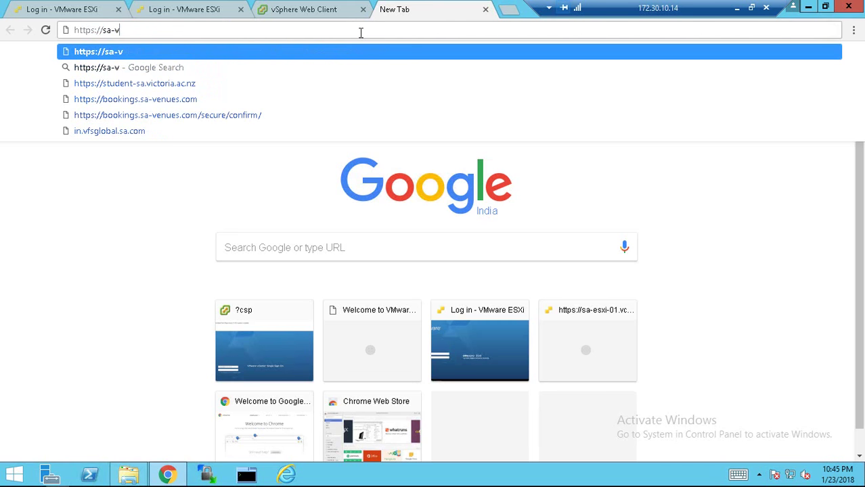
pyautogui.write('csa')
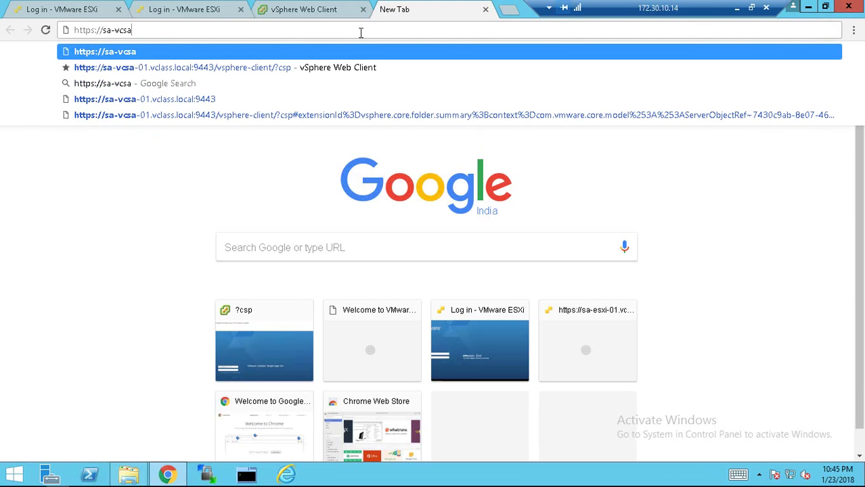
pyautogui.write('-01')
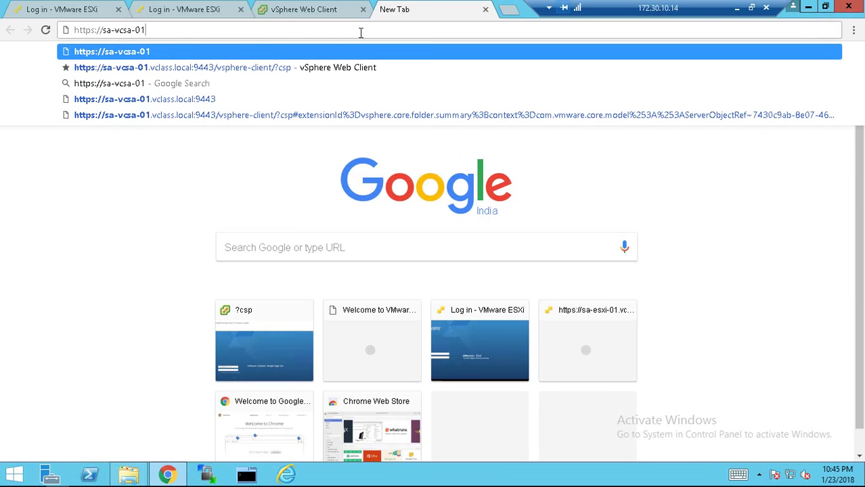
pyautogui.write('.vcla')
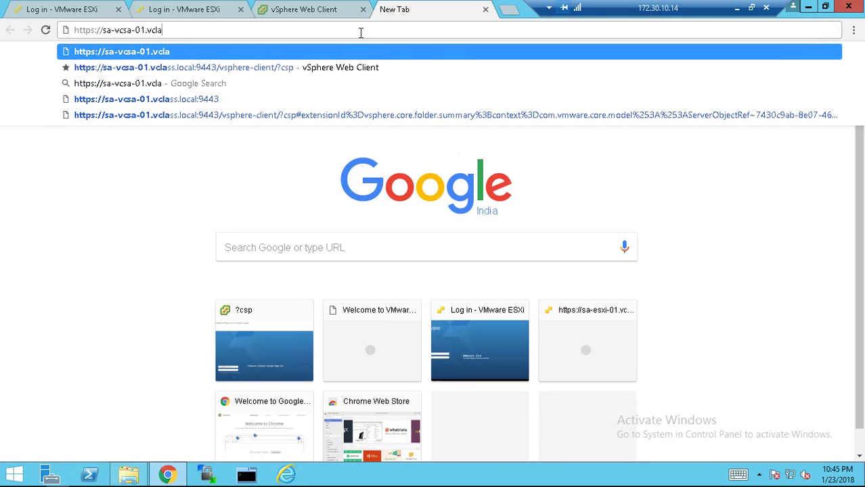
pyautogui.write('ss.local')
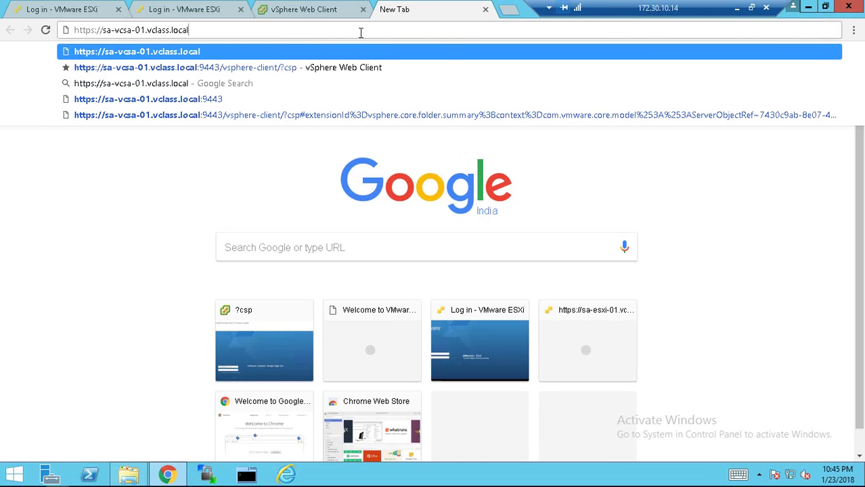
pyautogui.write(':5480')
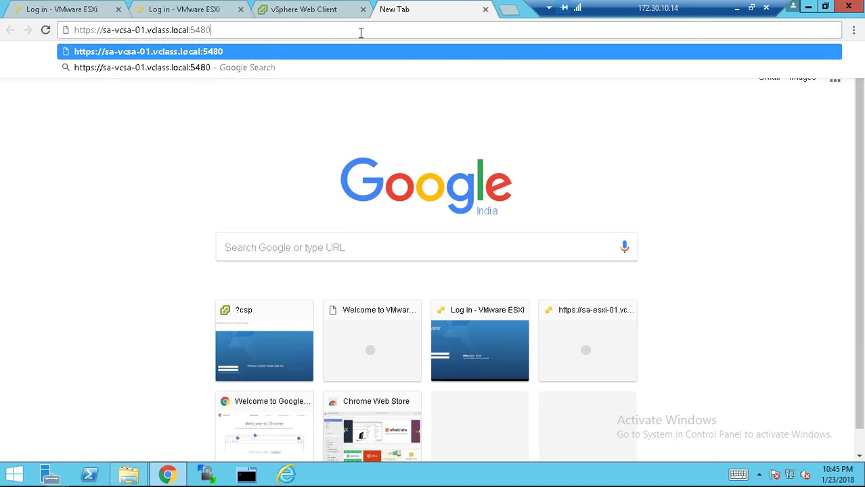
pyautogui.press('Return')
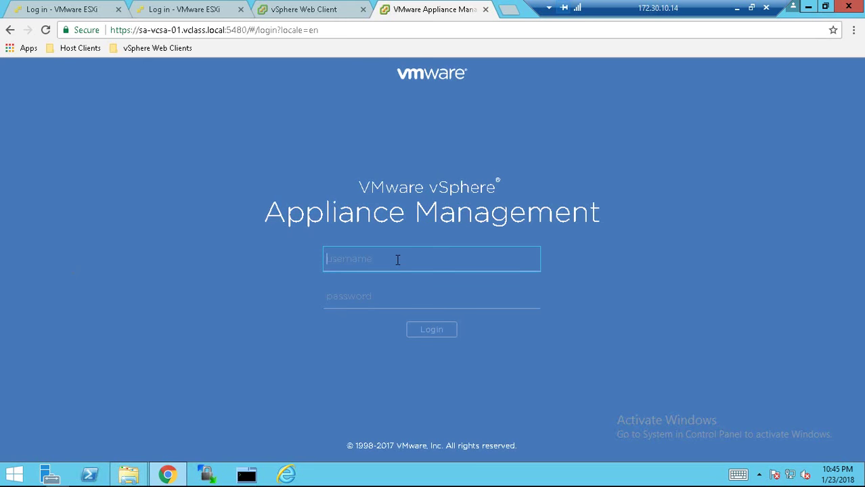
# Log in to Appliance Management as root with the account password
pyautogui.write('root')
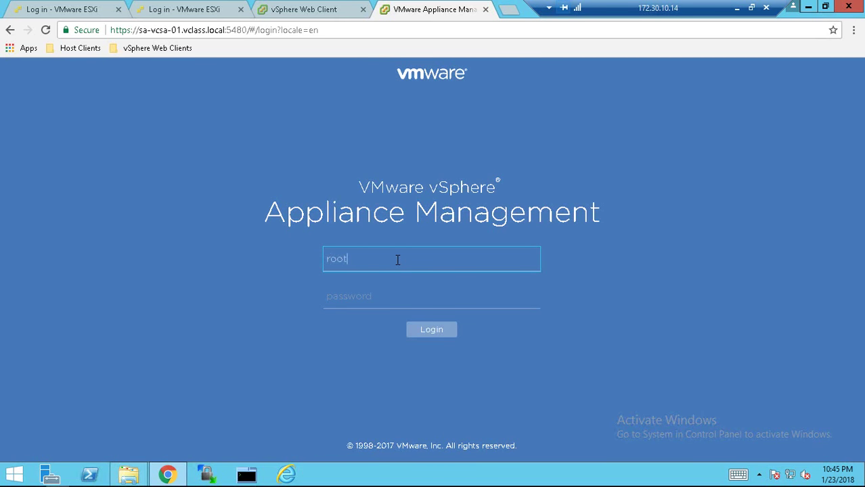
pyautogui.press('Tab')
pyautogui.write('******')
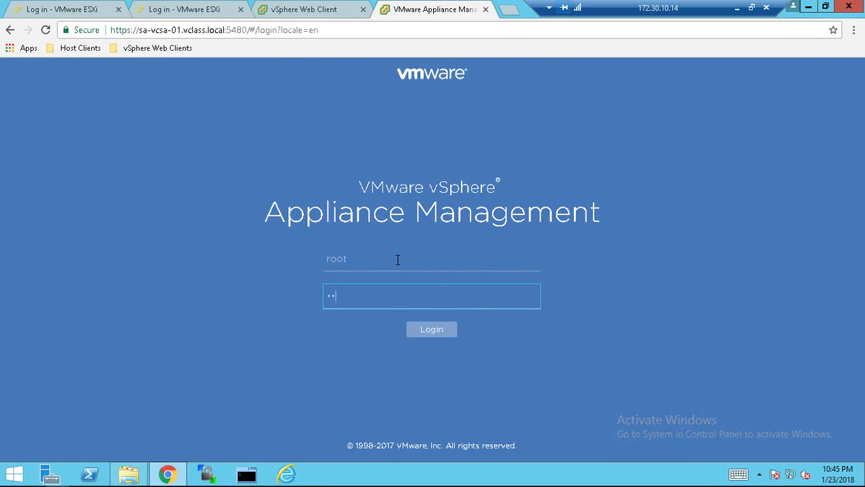
pyautogui.write('**')
pyautogui.press('Return')
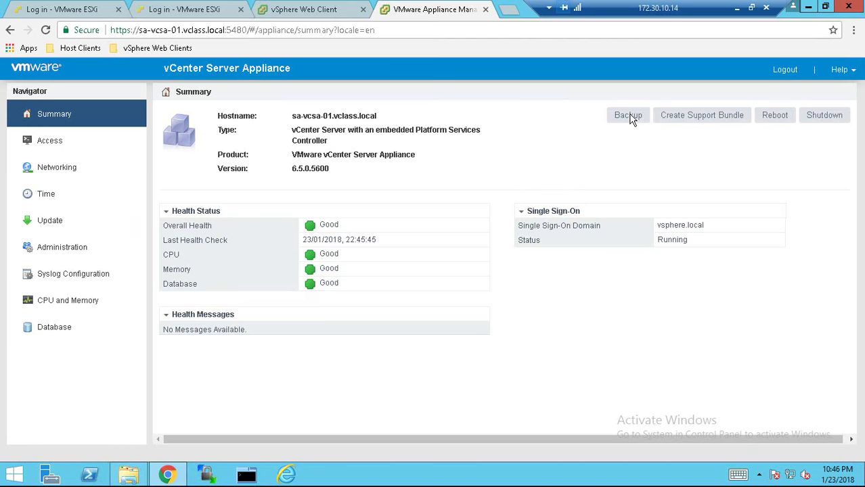
# Start a backup to FTP location 172.20.10.10/VC-Backup, entering the FTP user name and password
pyautogui.click(613, 122)
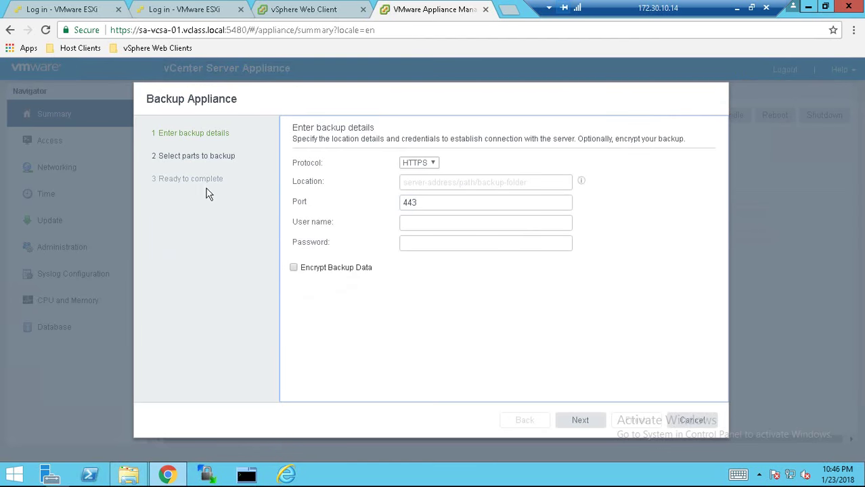
pyautogui.click(426, 163)
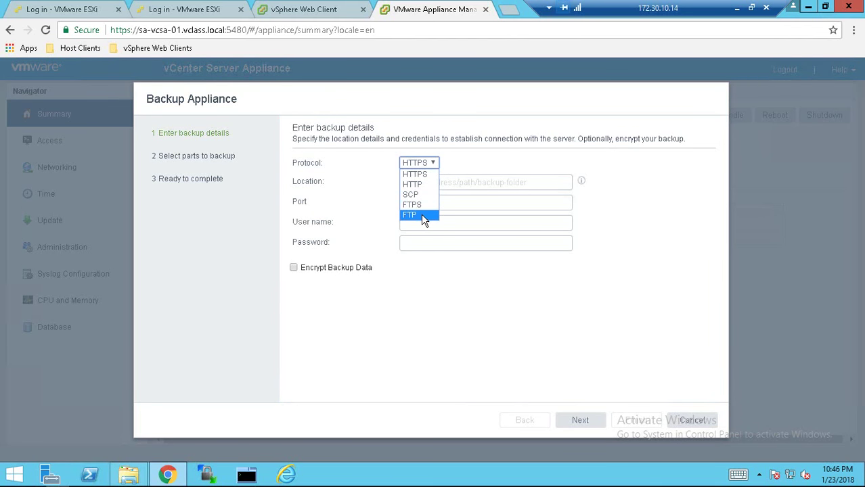
pyautogui.click(421, 214)
pyautogui.click(431, 181)
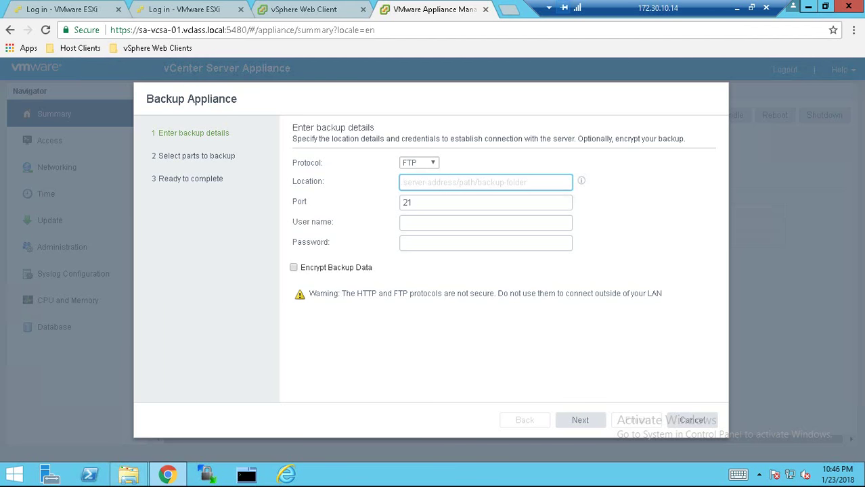
pyautogui.write('172.20.10.10/VC-Backup')
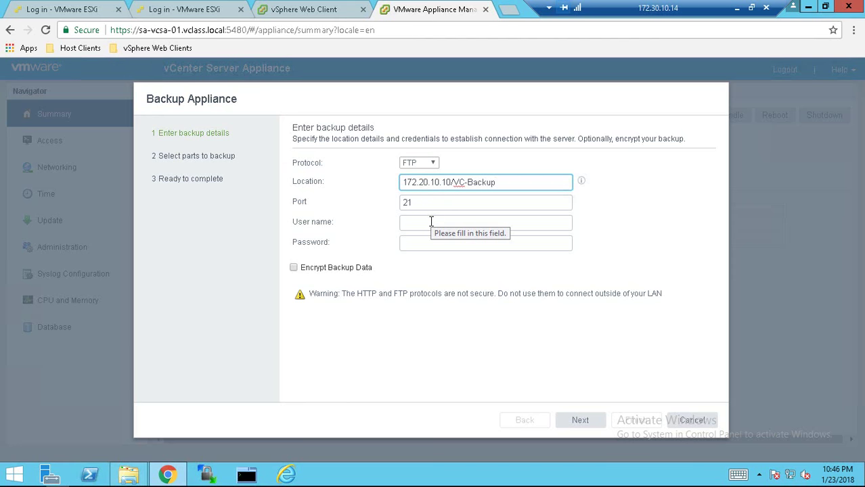
pyautogui.click(431, 222)
pyautogui.write('ftp-admin')
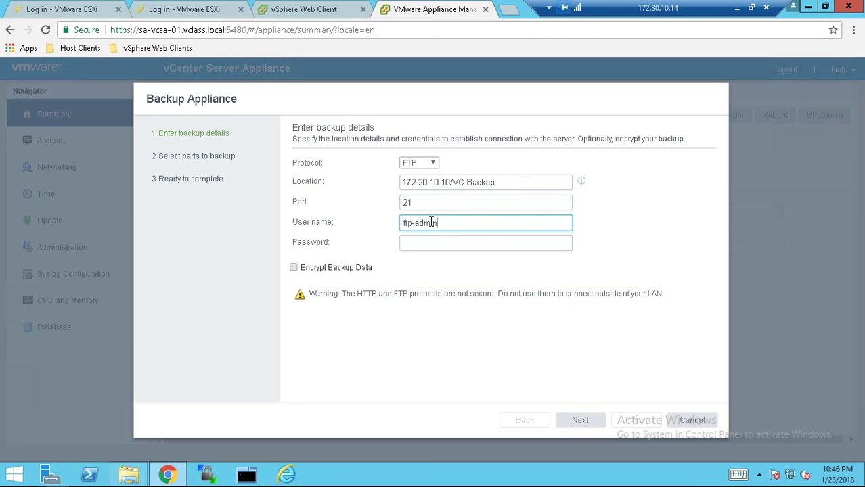
pyautogui.press('Tab')
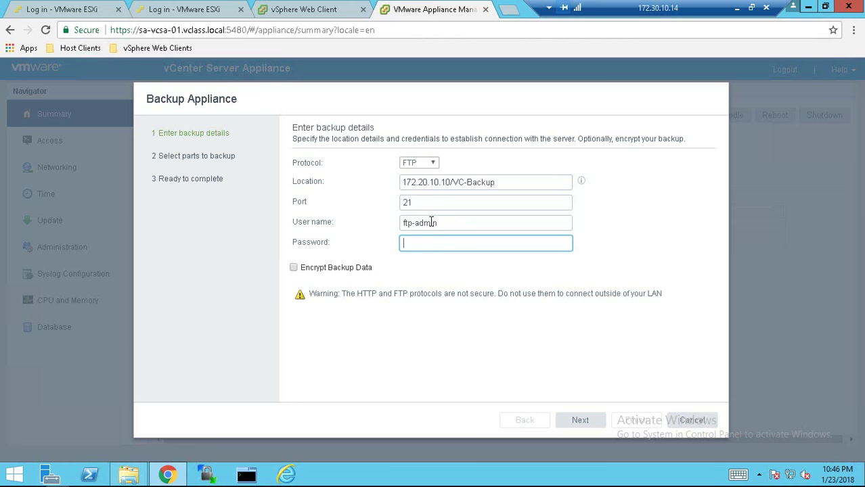
pyautogui.write('VMware1!')
# Continue through the wizard keeping both backup parts, finish, and acknowledge the backup progress
pyautogui.click(579, 421)
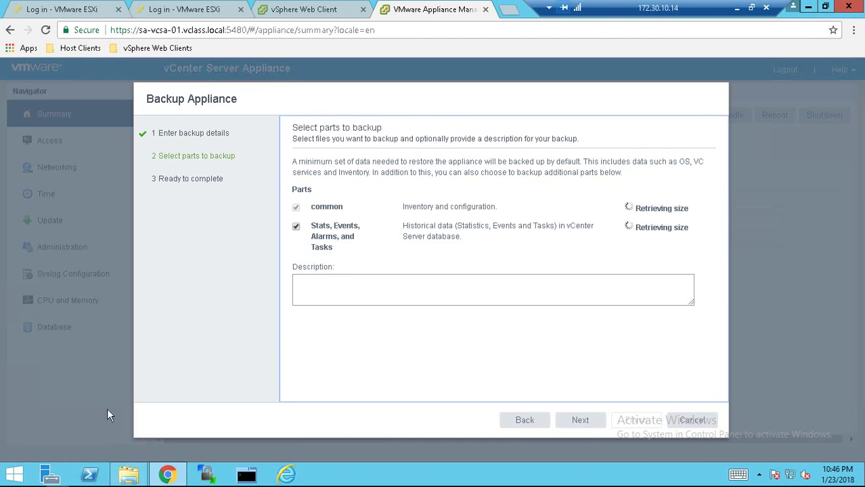
pyautogui.click(581, 421)
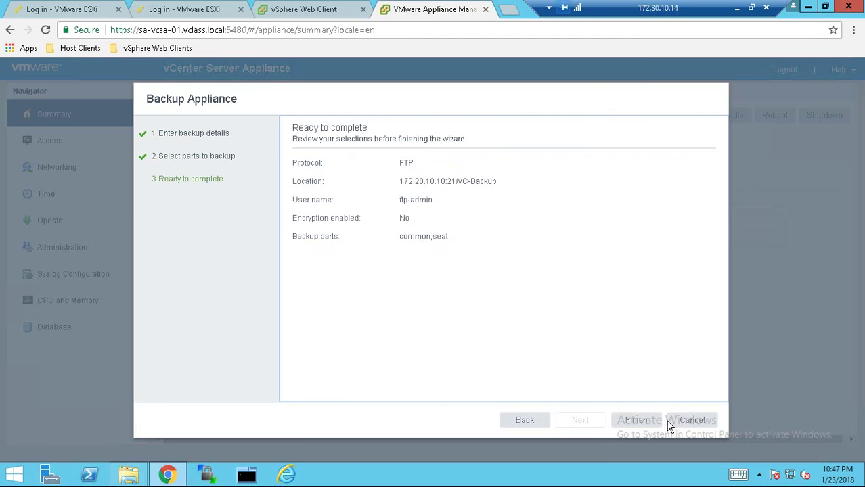
pyautogui.click(638, 422)
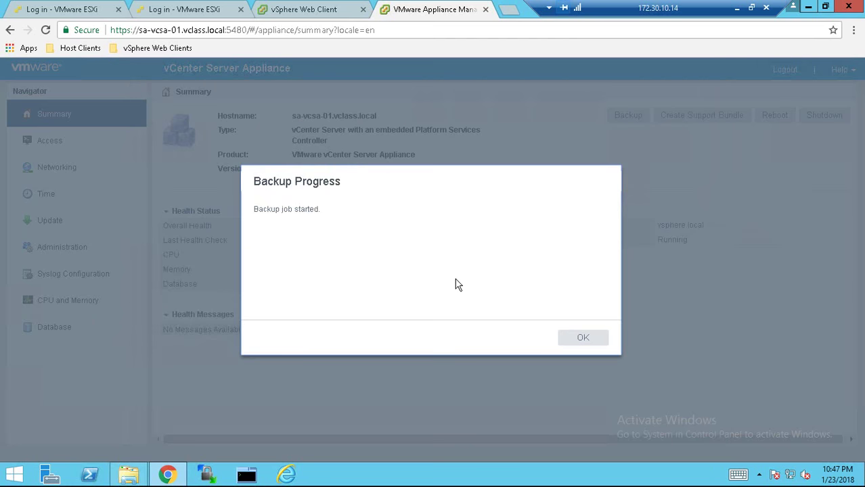
pyautogui.click(591, 337)
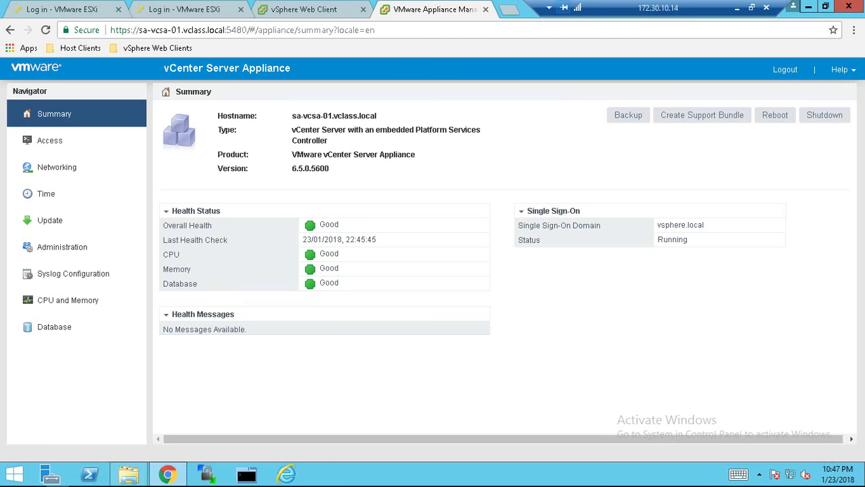
# Return to the sa-esxi-01 Host Client tab and log in with the root password
pyautogui.hotkey('ctrl', '1')
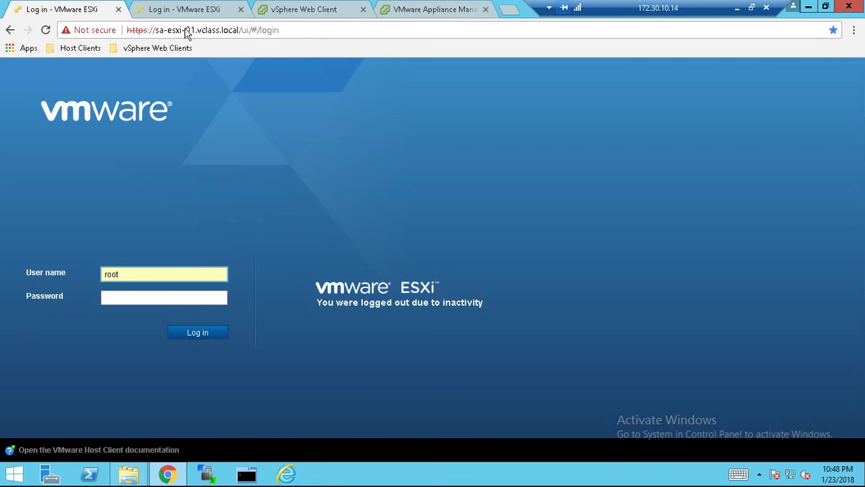
pyautogui.click(128, 295)
pyautogui.write('VMware1')
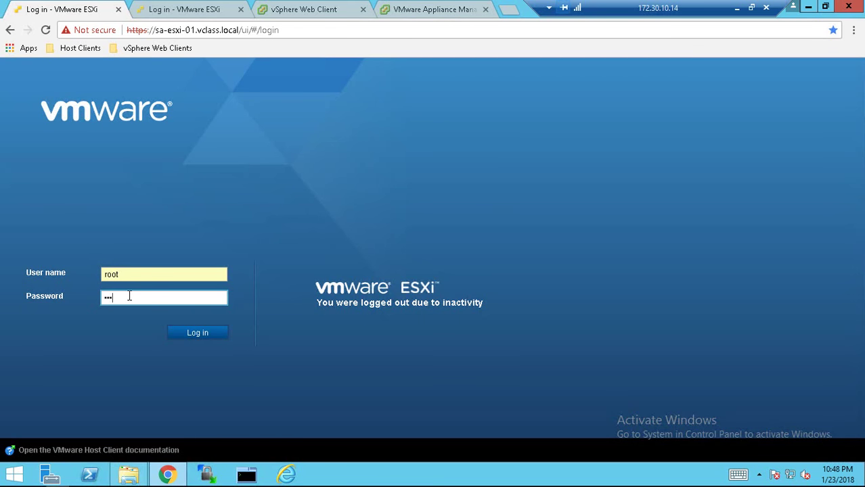
pyautogui.write('!')
pyautogui.press('Return')
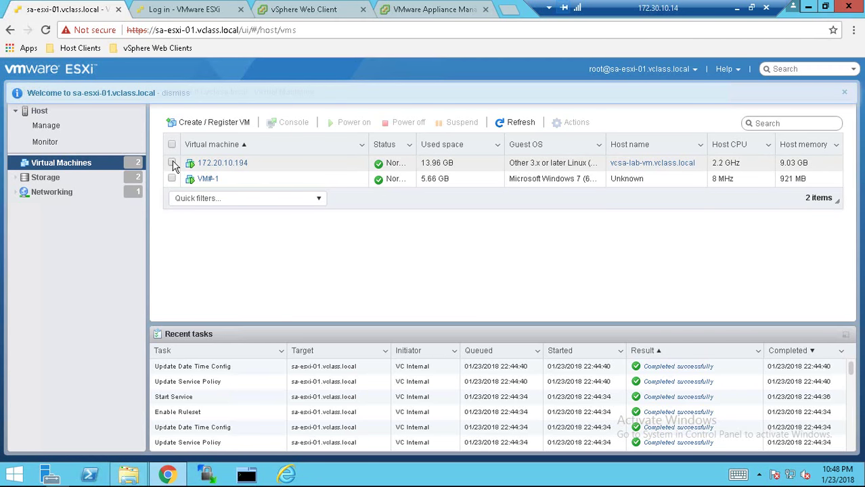
# Power off the virtual machine 172.20.10.194
pyautogui.click(263, 172)
pyautogui.rightClick(264, 172)
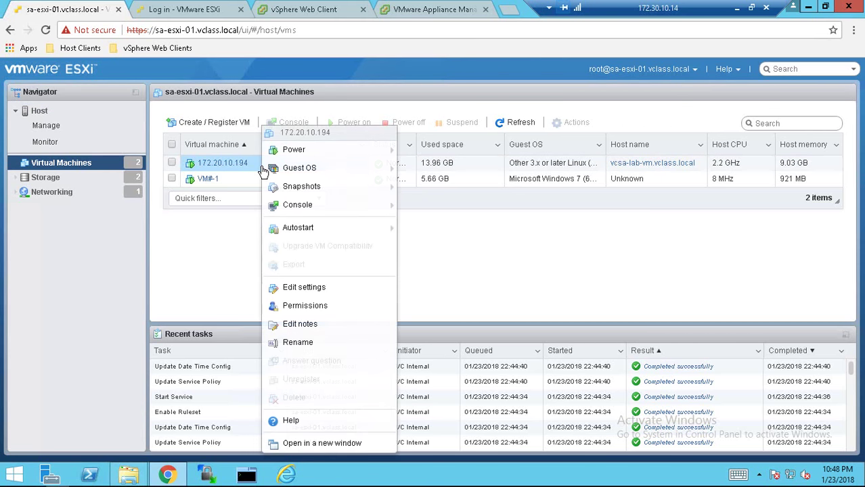
pyautogui.moveTo(291, 149)
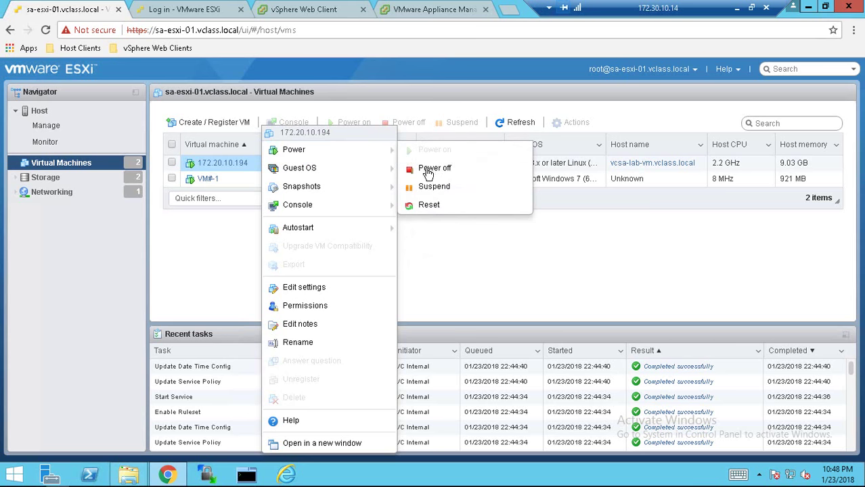
pyautogui.click(433, 169)
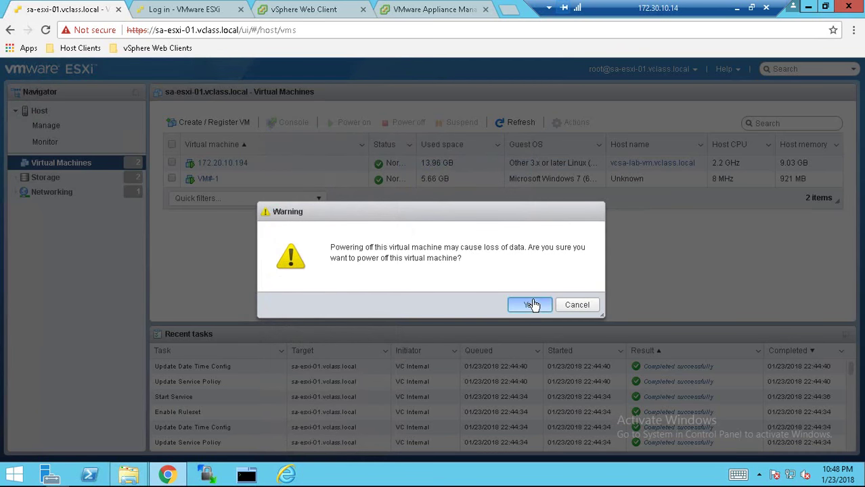
pyautogui.click(528, 304)
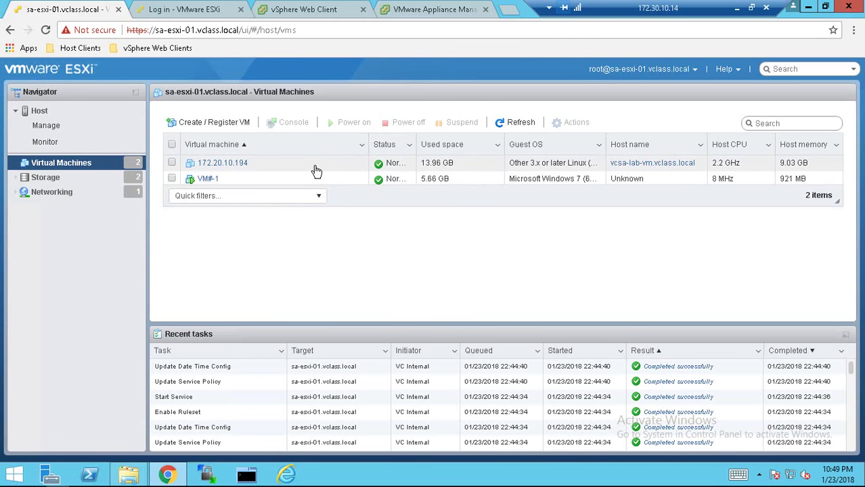
# Delete the powered-off VM 172.20.10.194 from the host
pyautogui.click(264, 166)
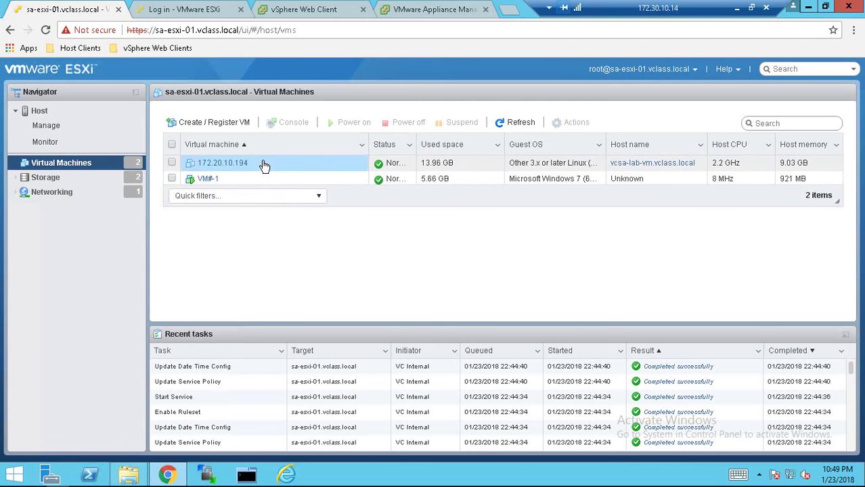
pyautogui.rightClick(264, 165)
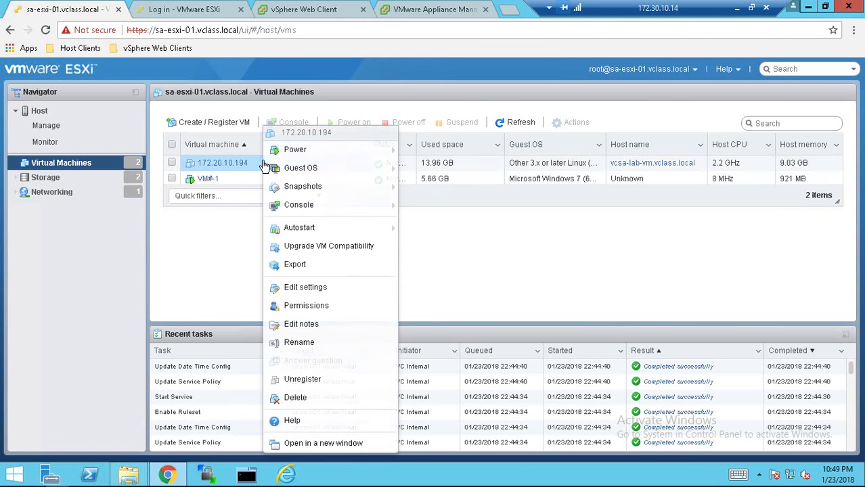
pyautogui.click(302, 400)
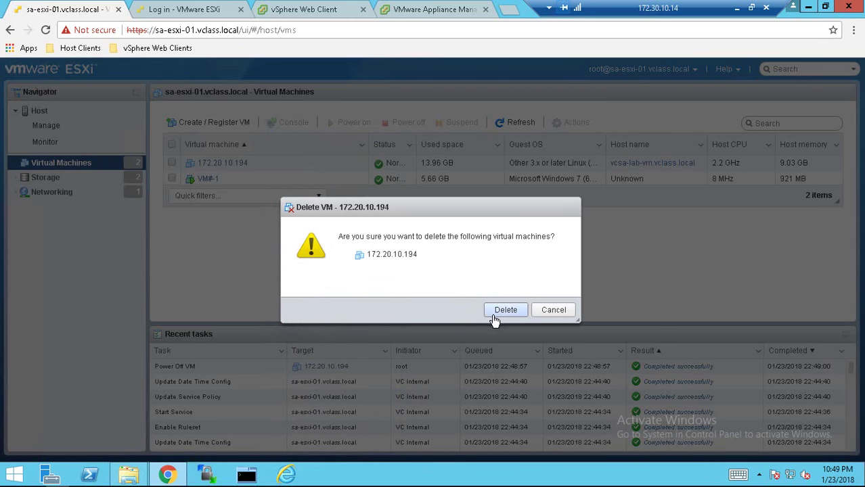
pyautogui.click(497, 315)
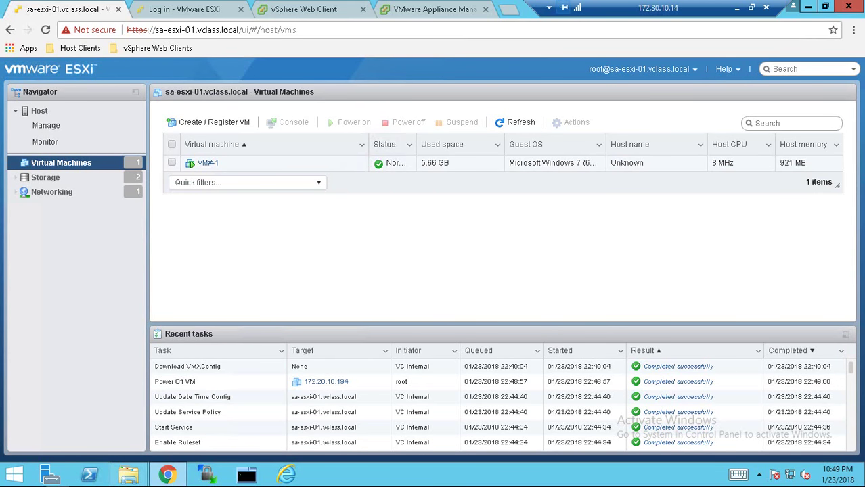